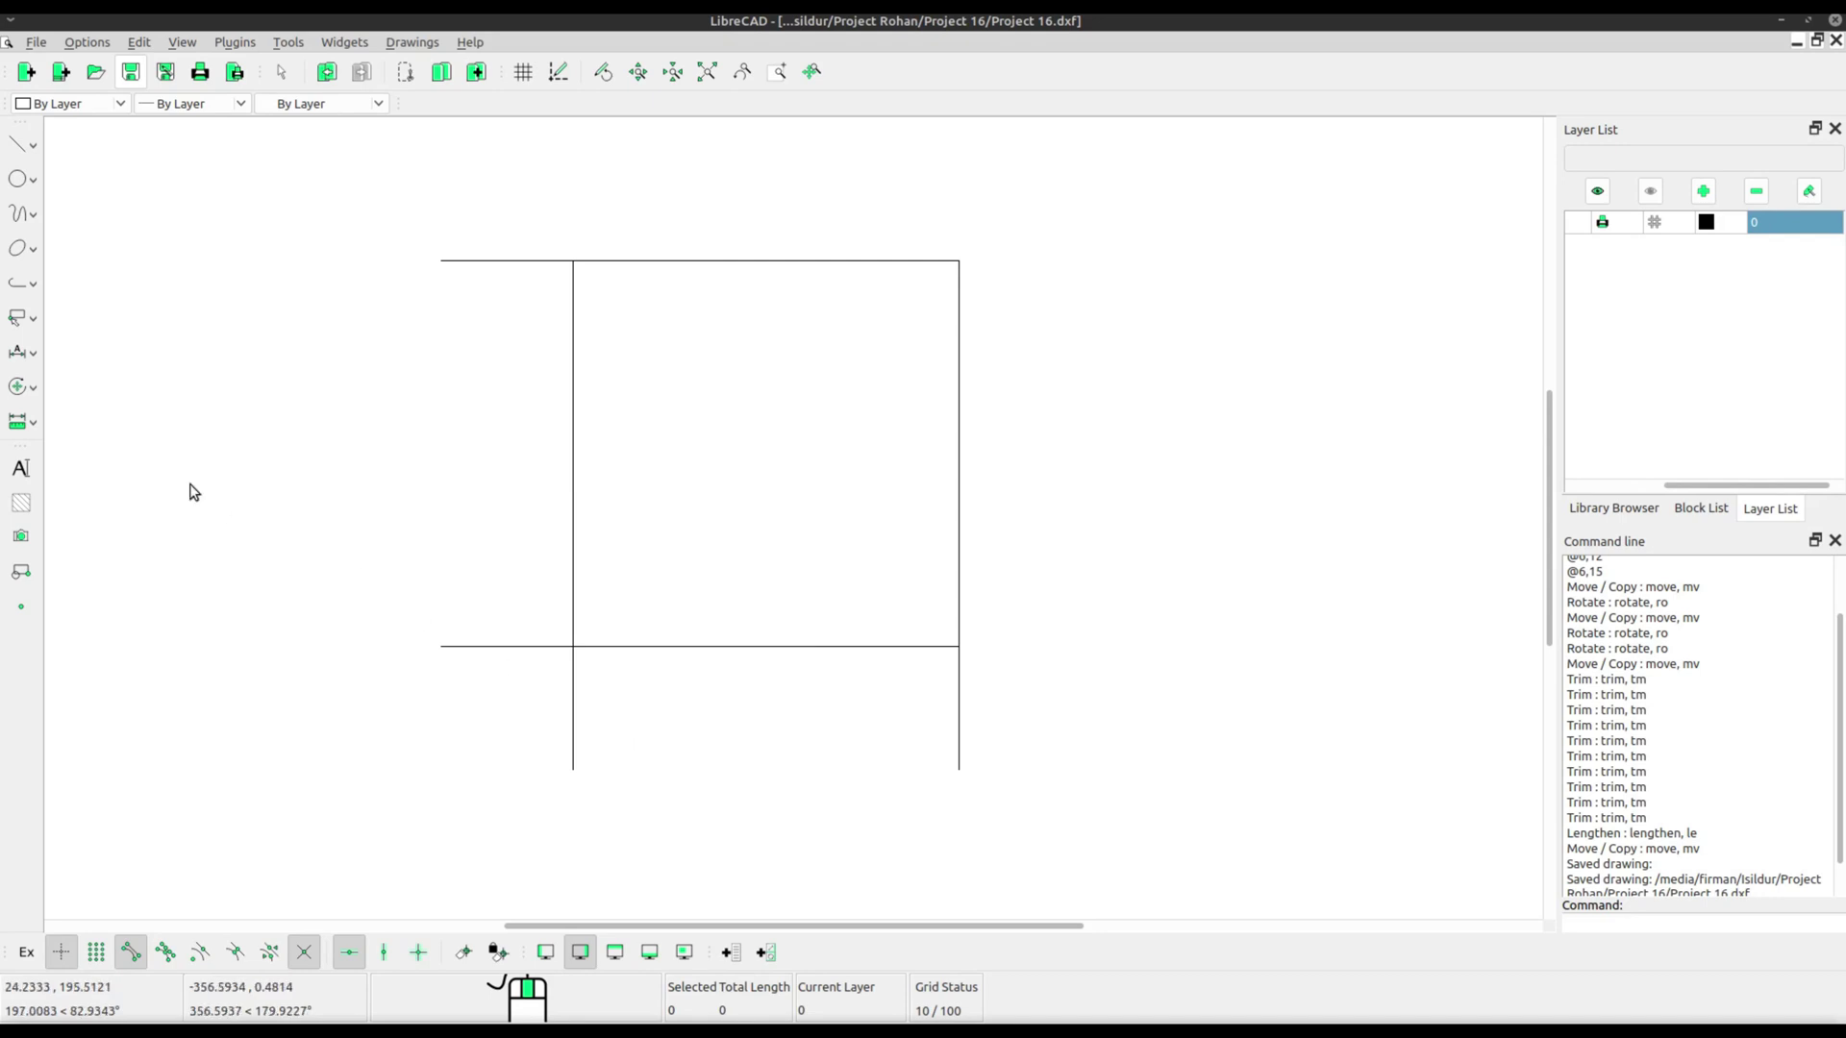
Open the Modify tool group menu in the left toolbar.
click(28, 384)
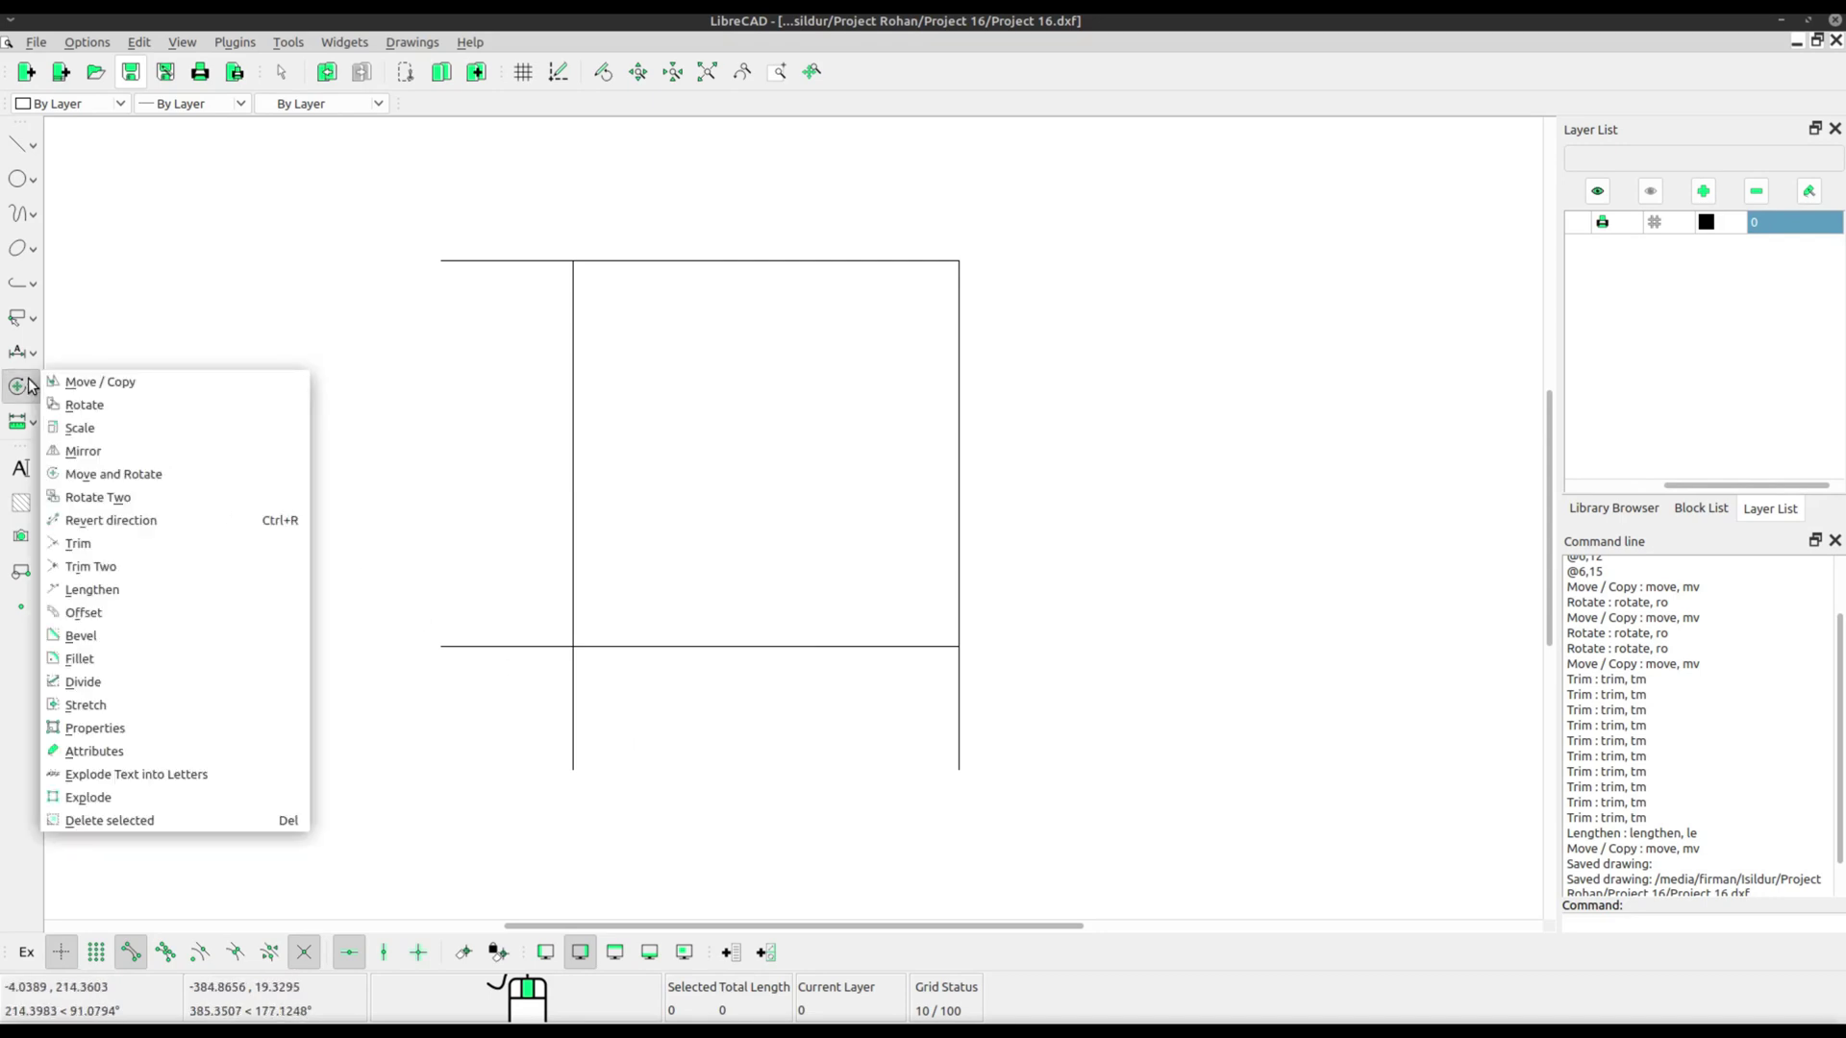
Trim the square's overhangs against the left vertical line and the bottom horizontal line.
click(76, 548)
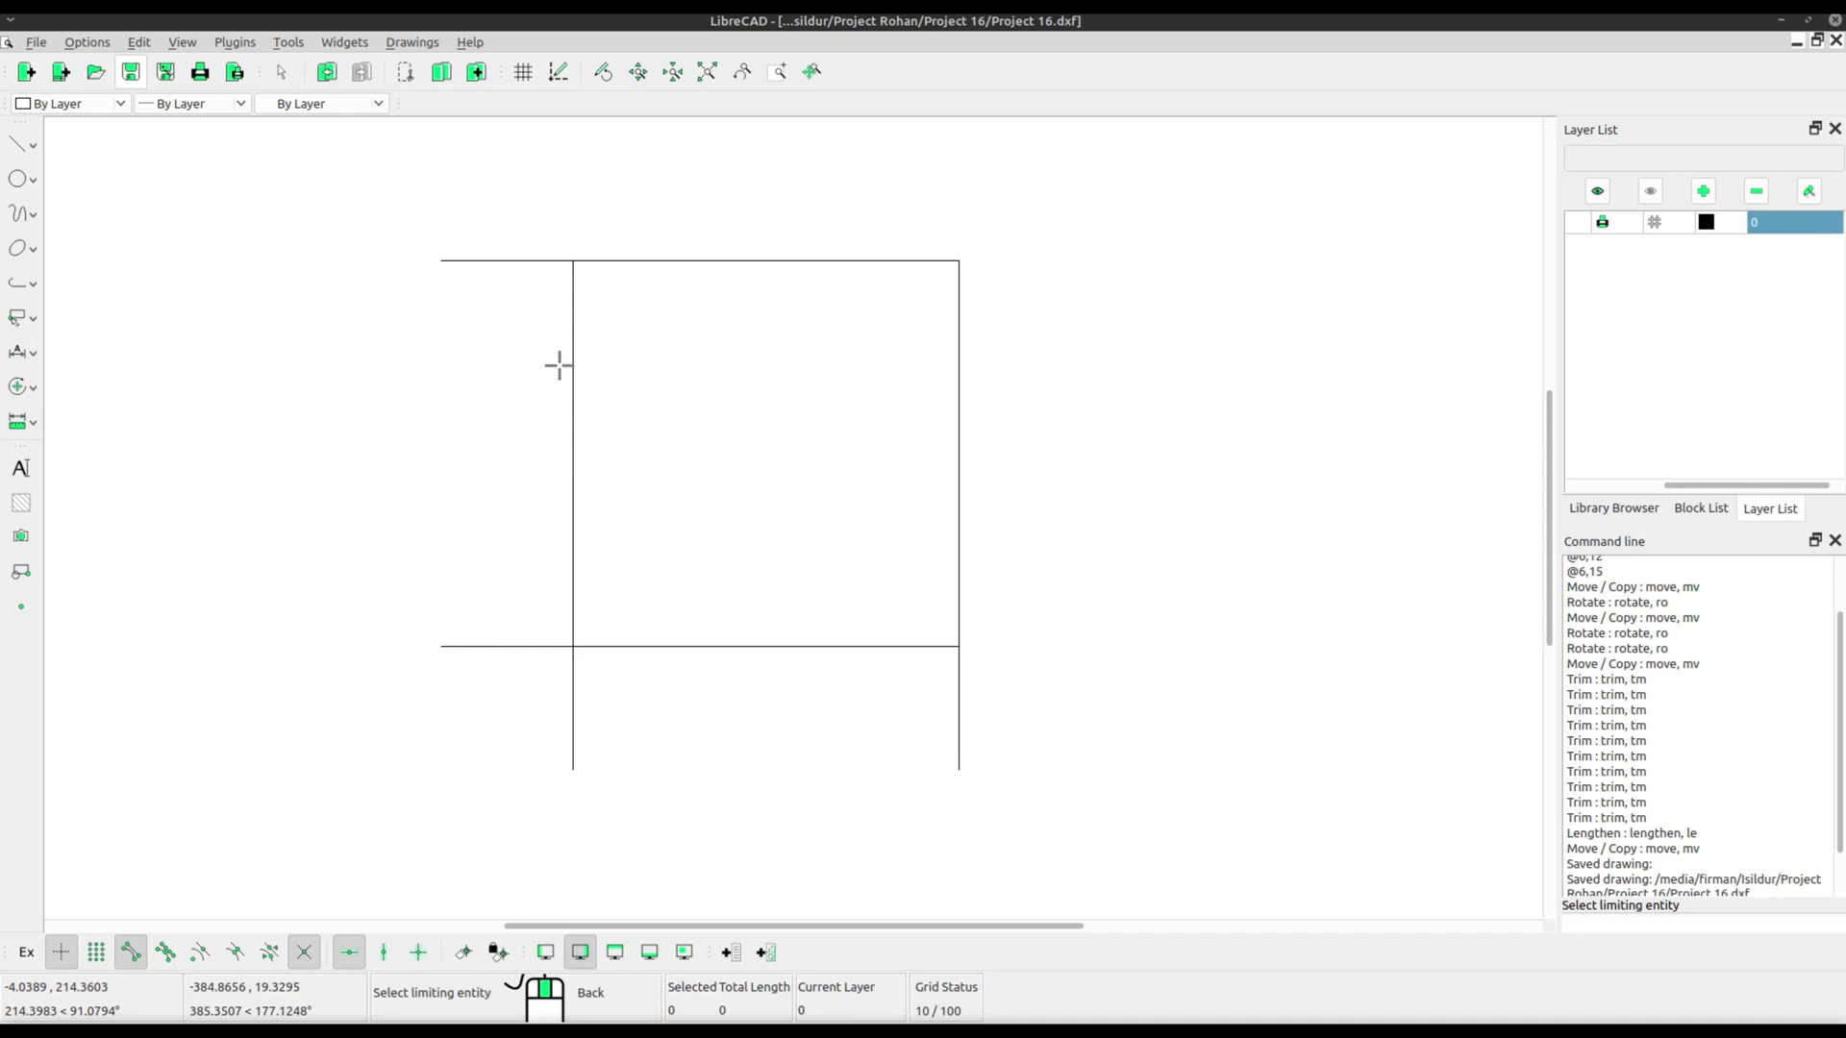
click(571, 299)
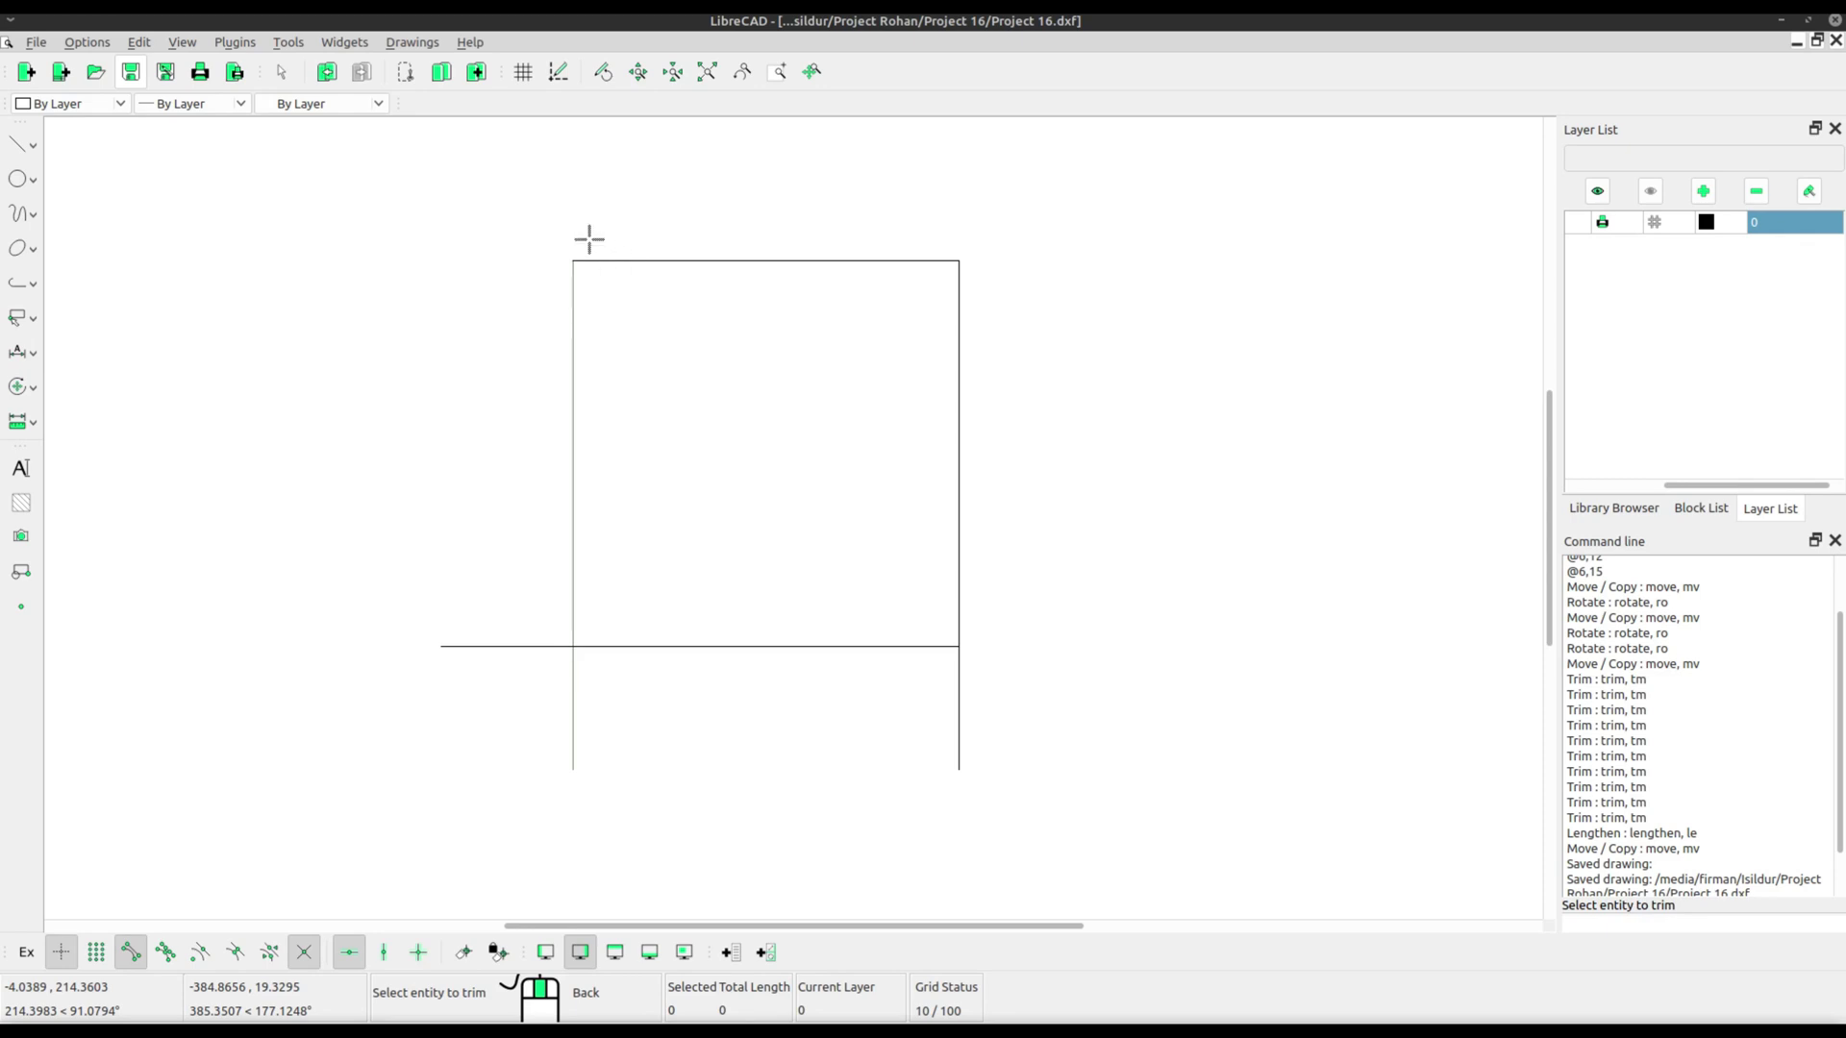
right_click(650, 356)
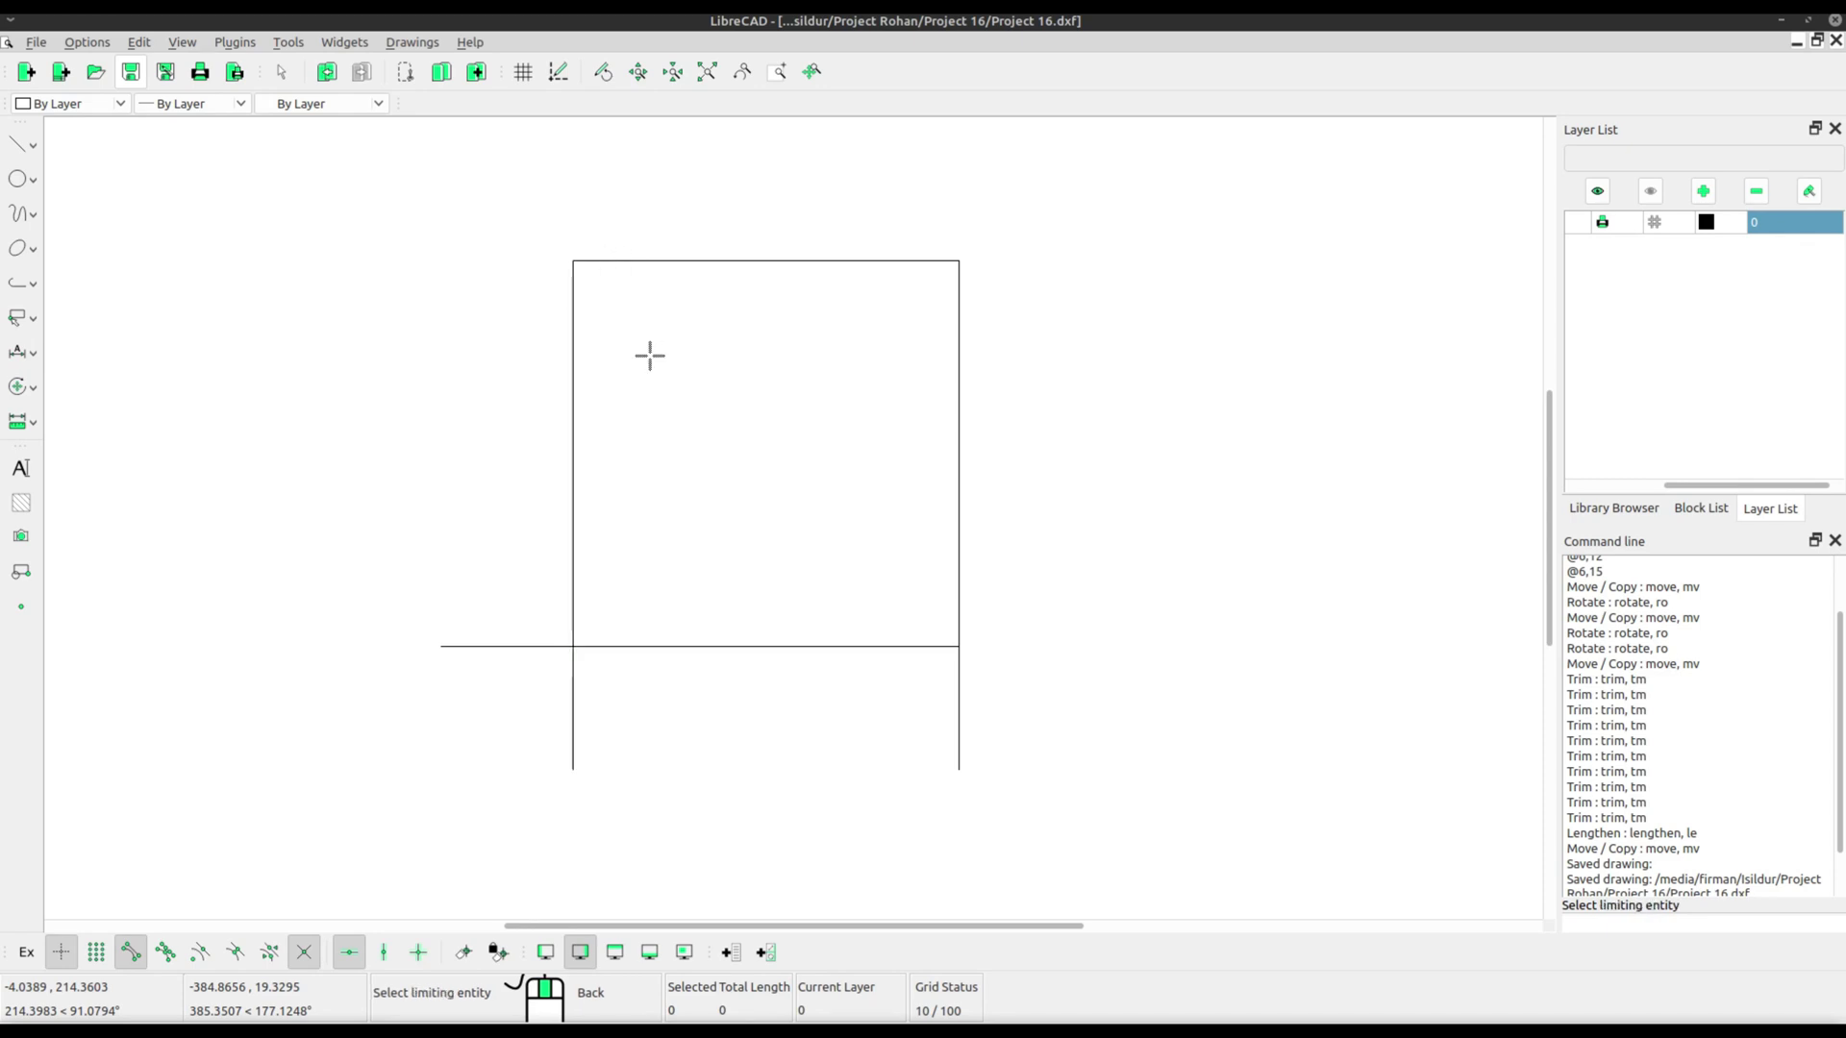
click(905, 648)
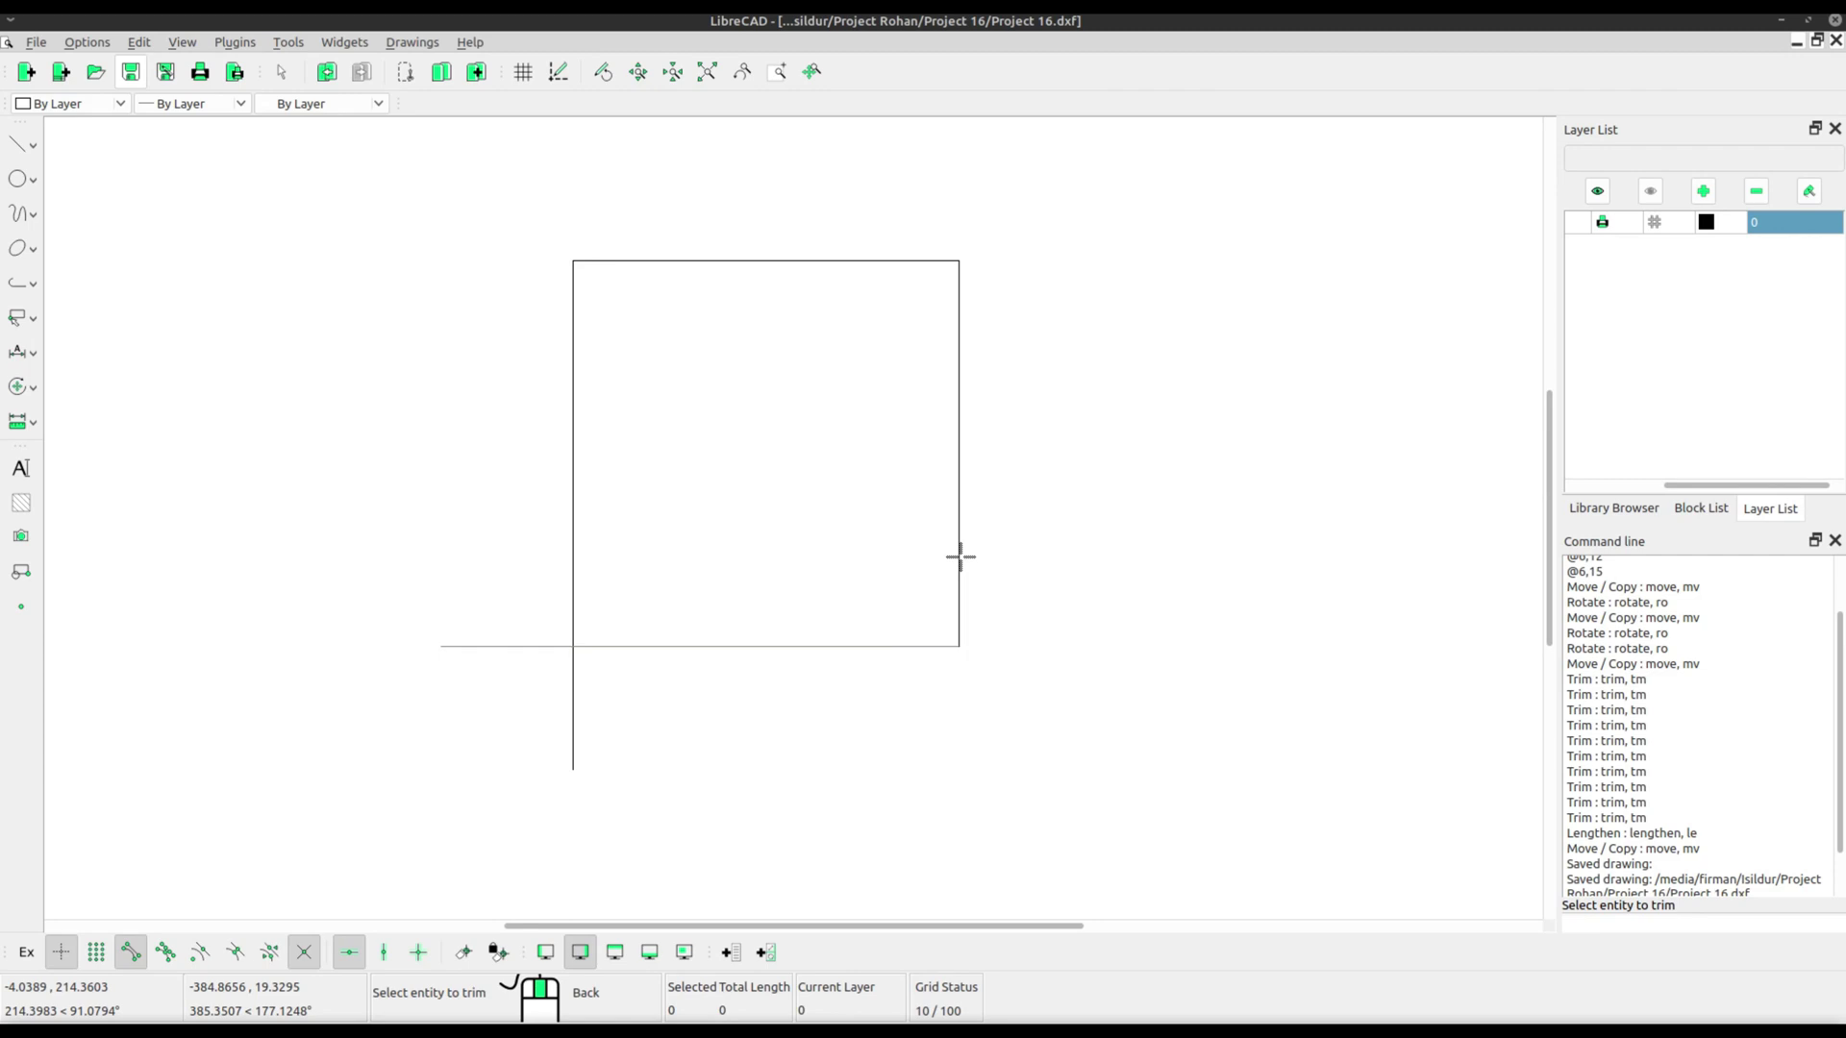
right_click(849, 545)
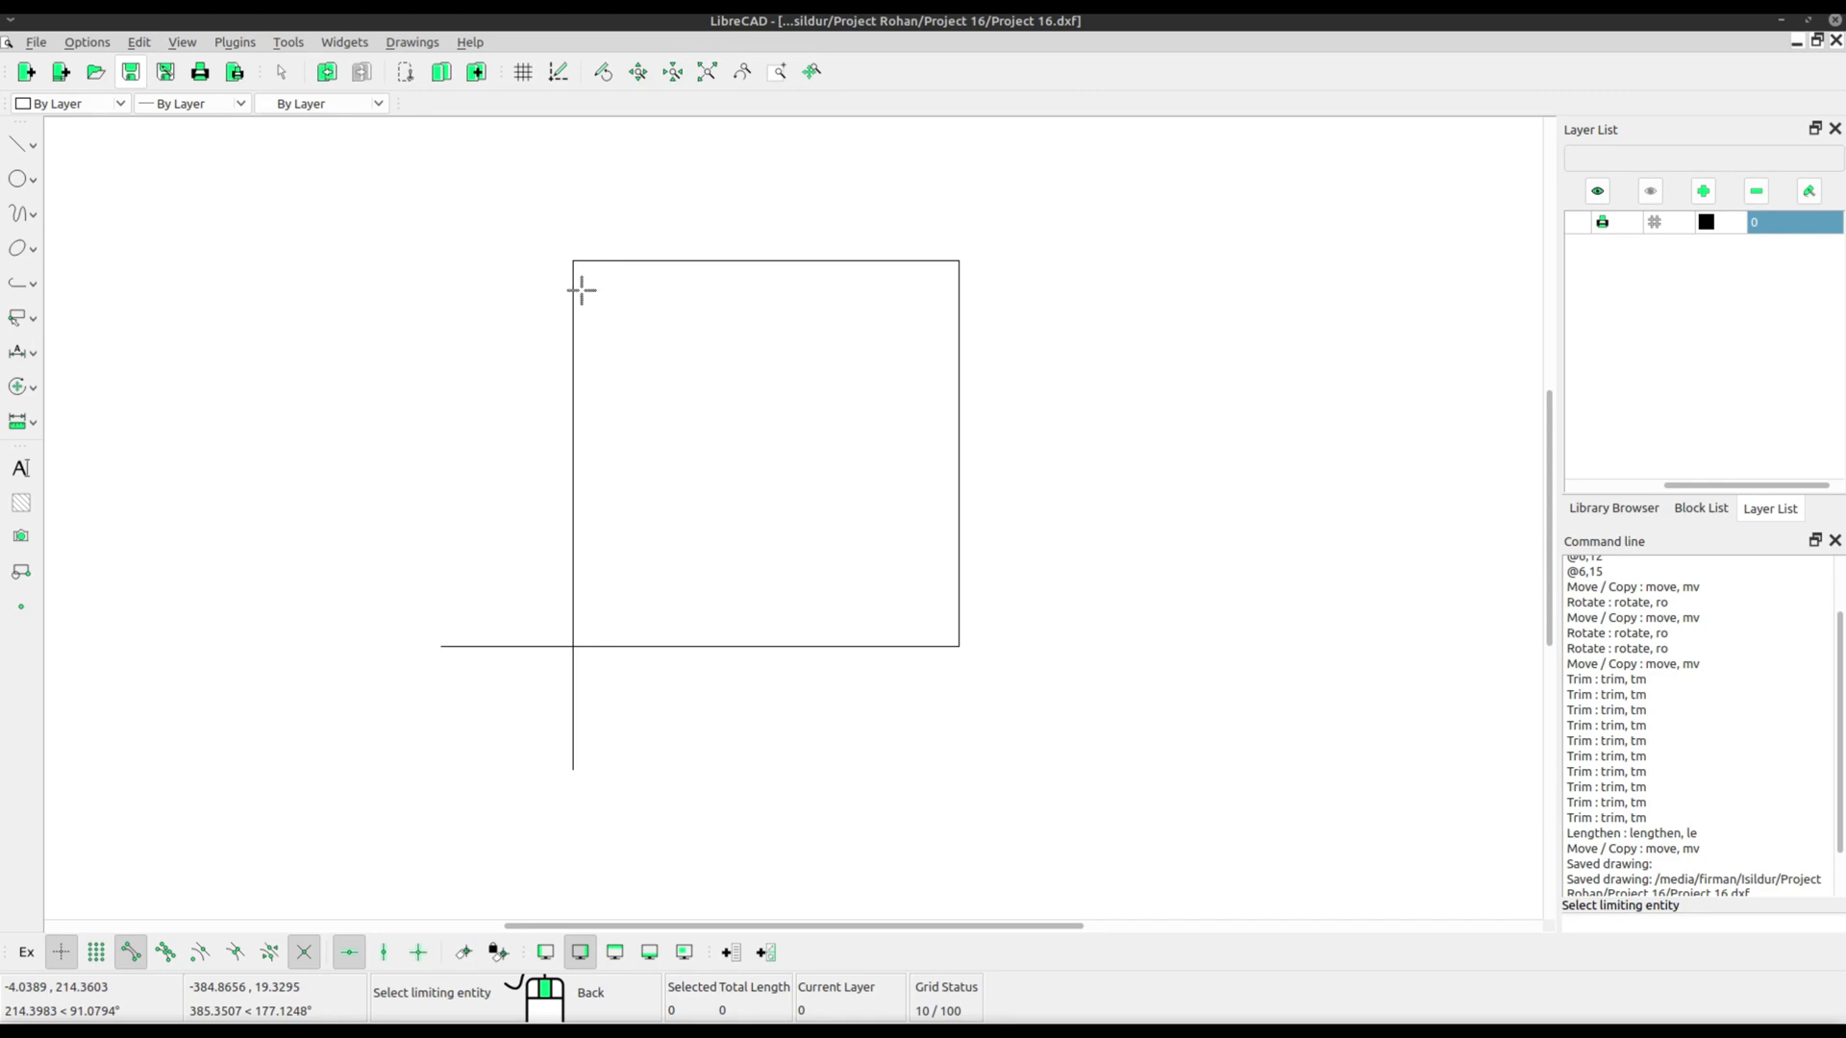
right_click(854, 527)
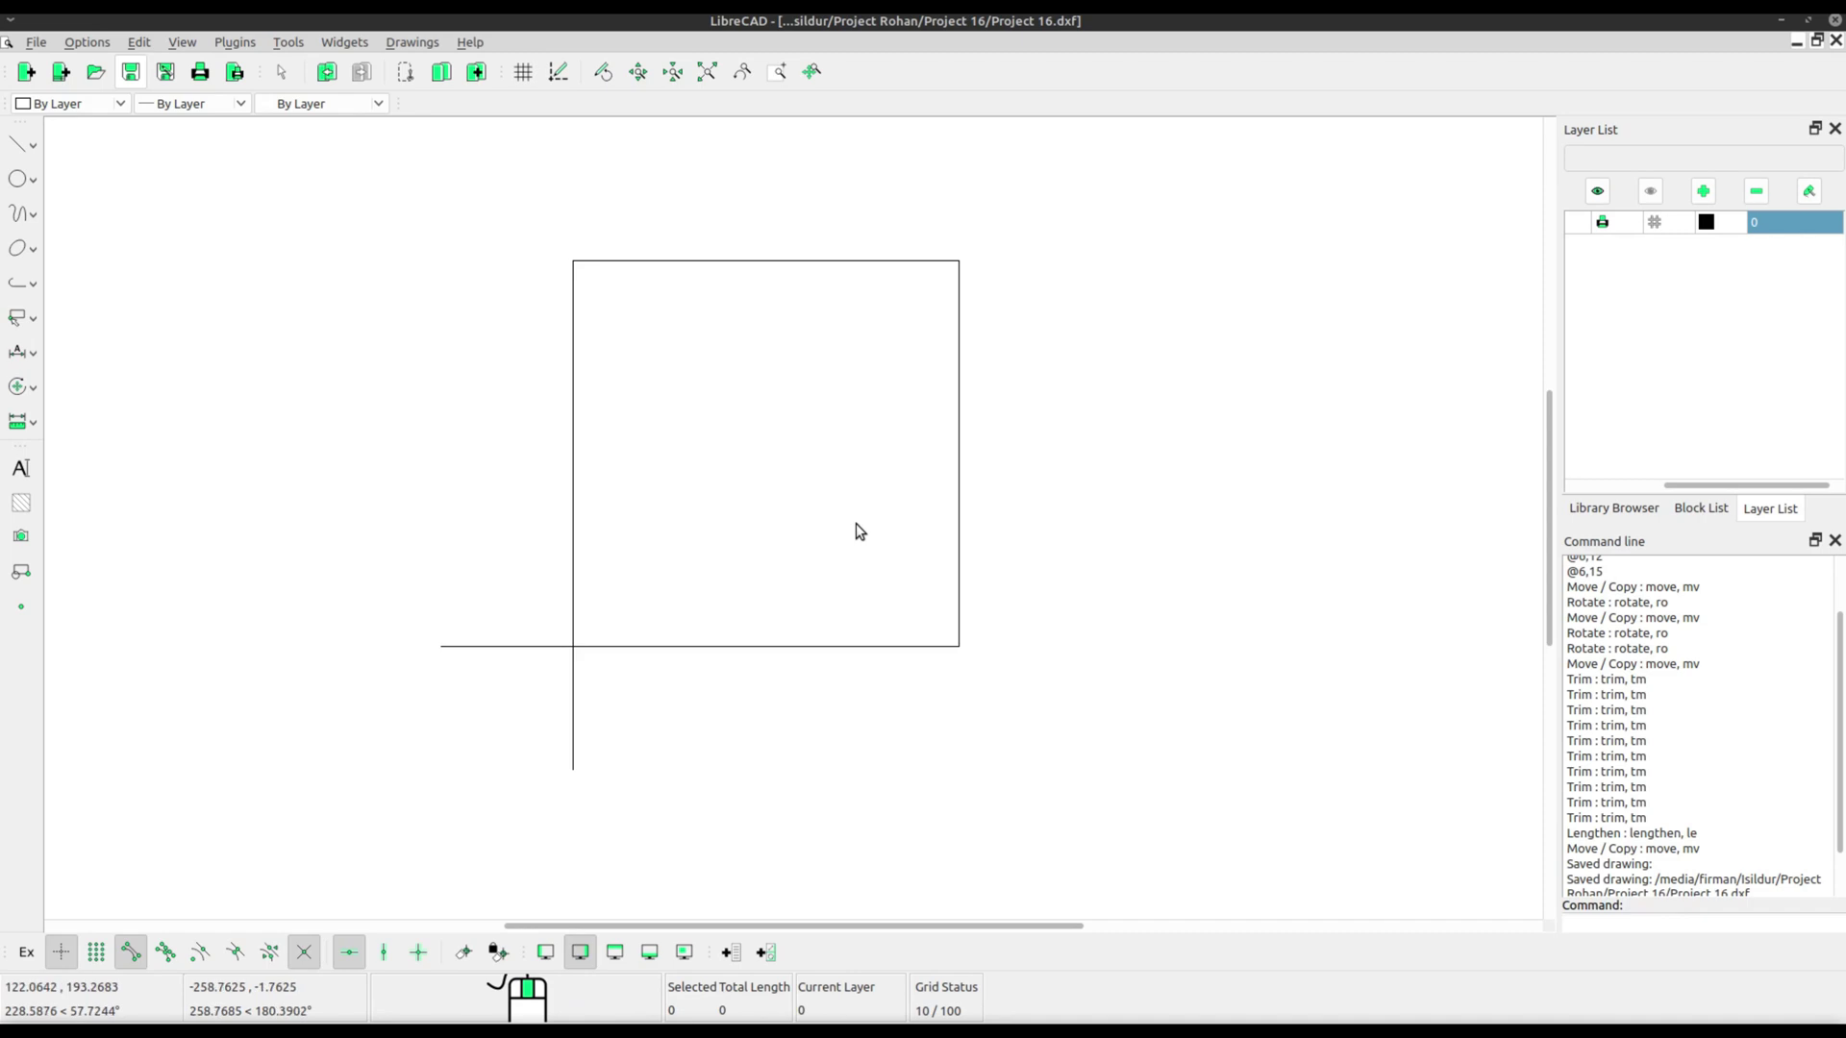
Use Trim Two on the left vertical and bottom horizontal lines to form a clean bottom-left corner.
click(15, 389)
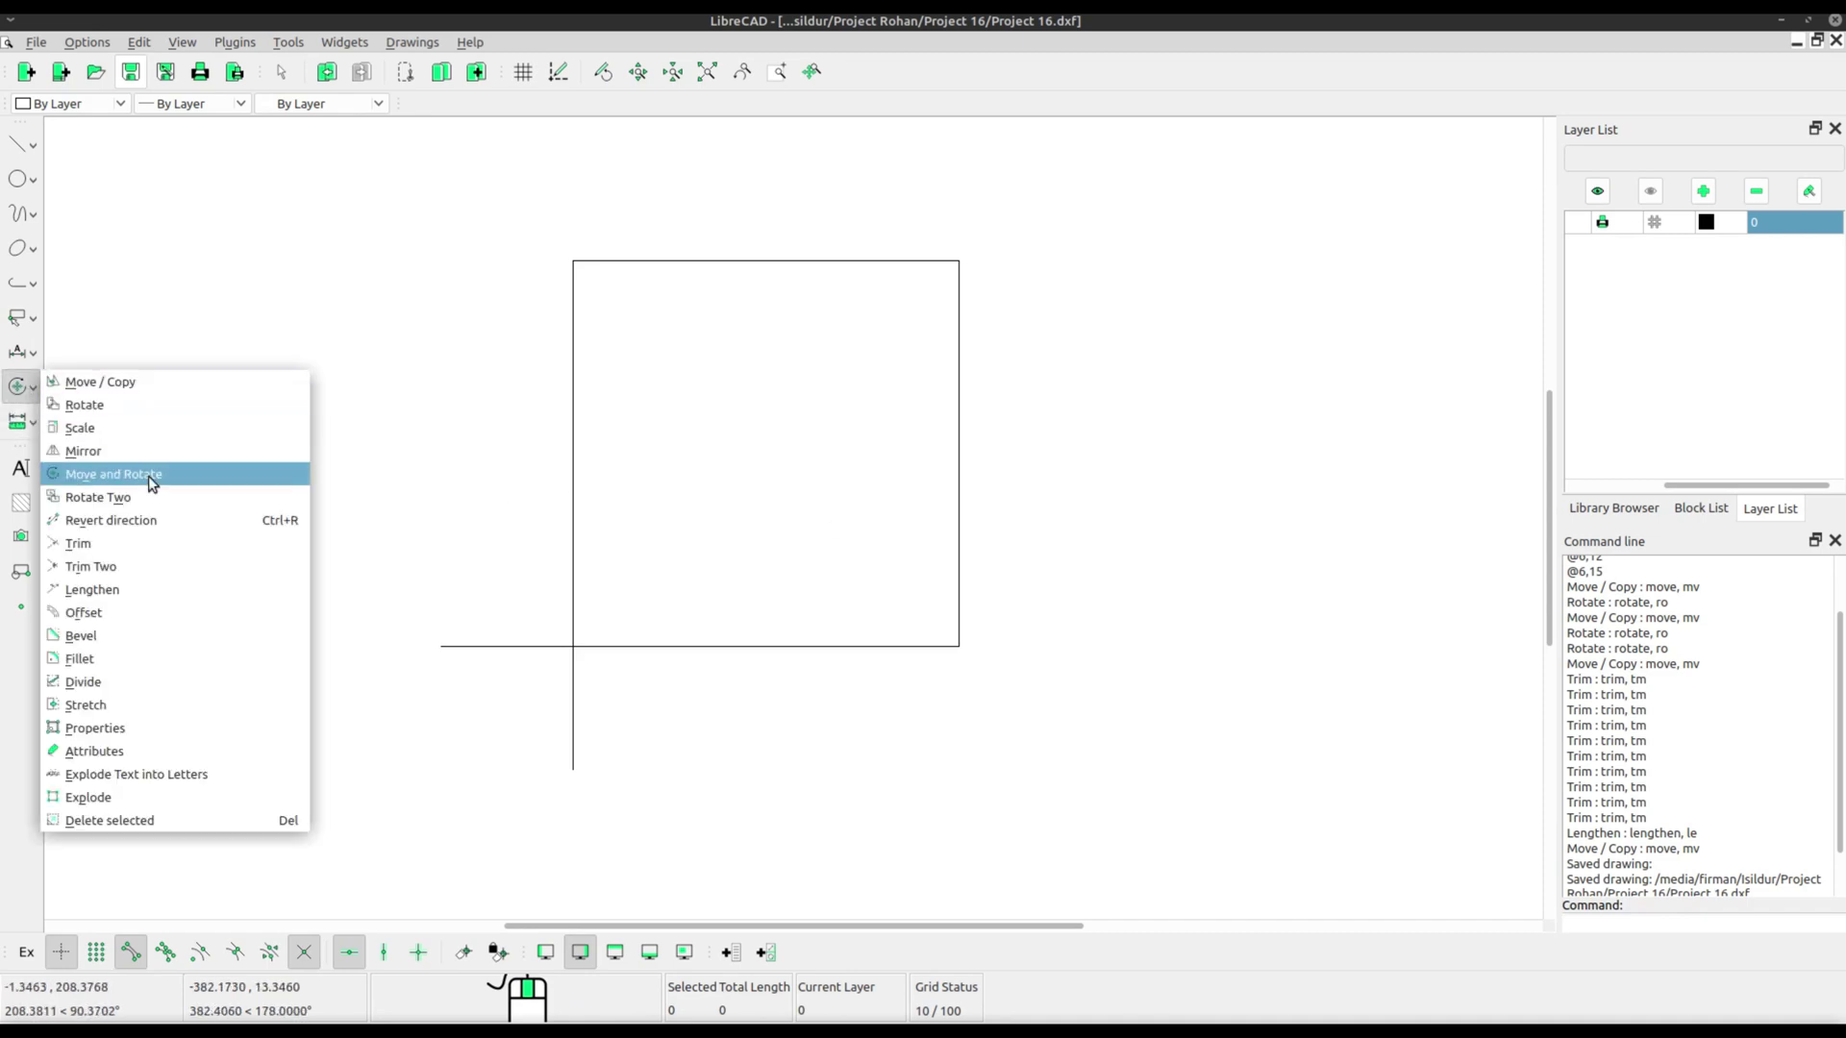
click(107, 566)
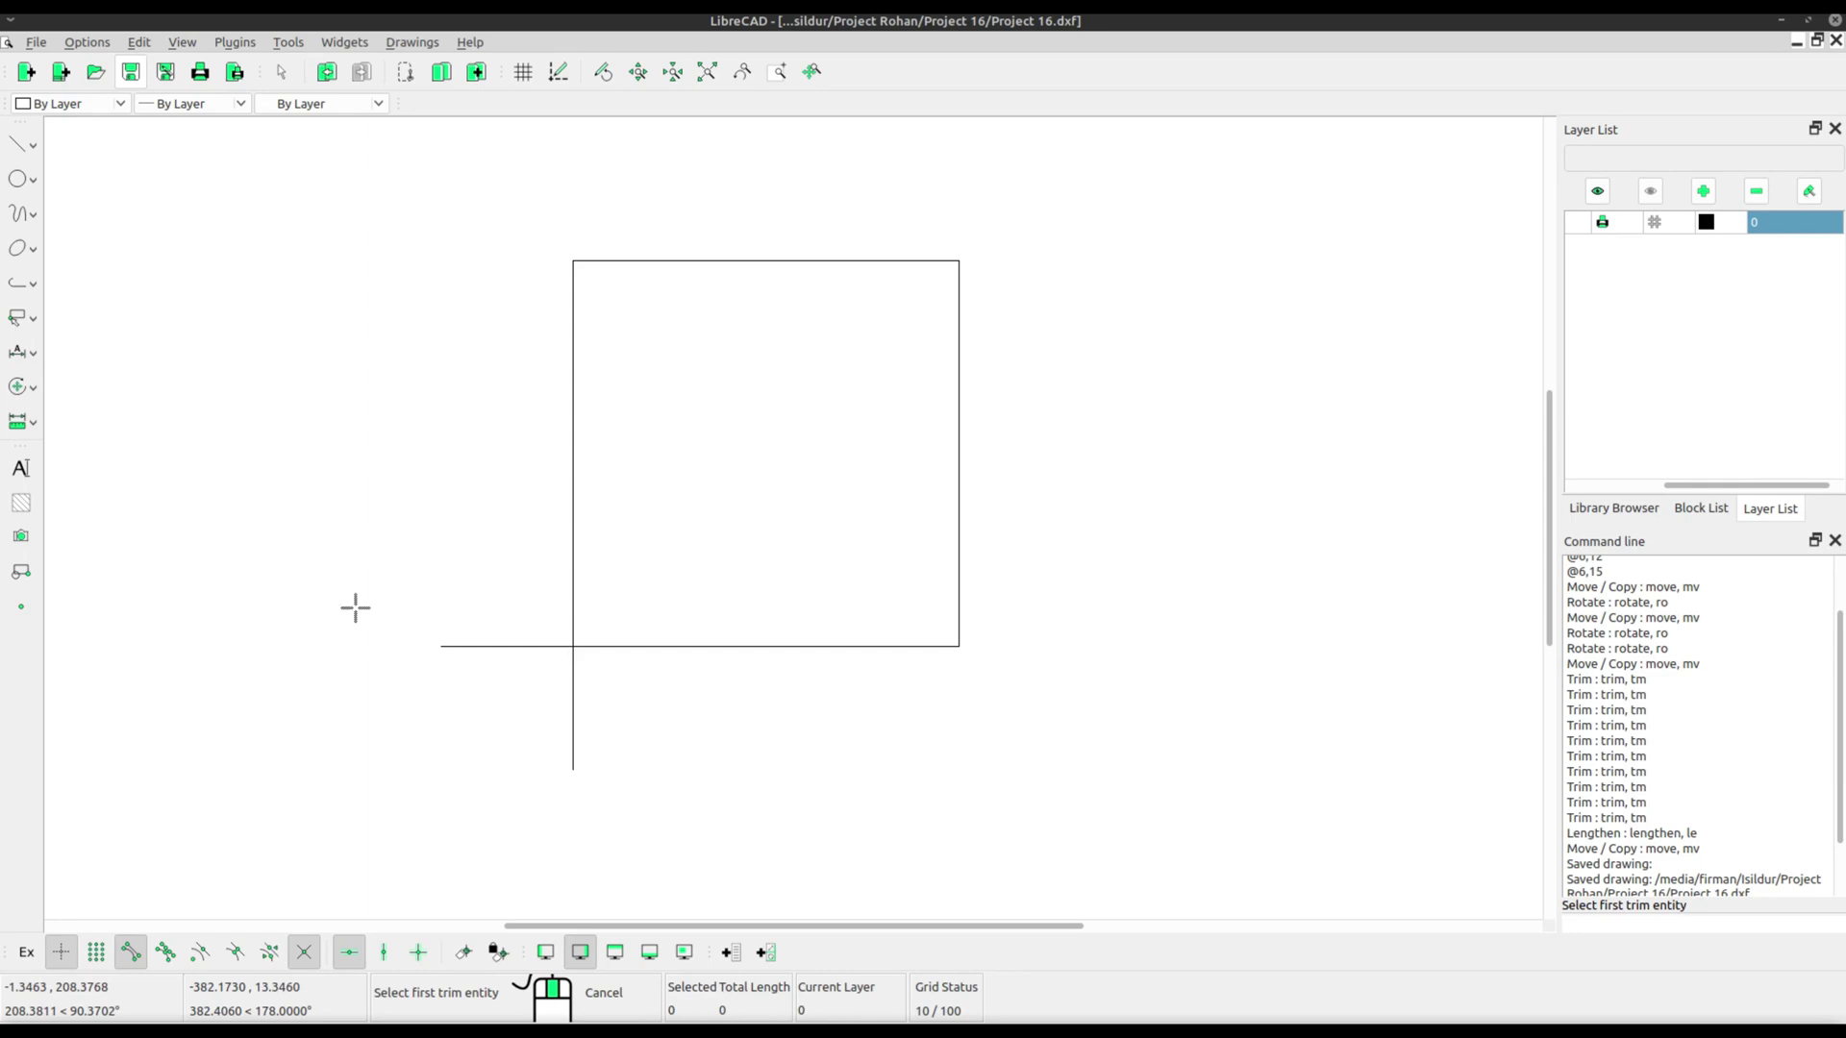
click(569, 543)
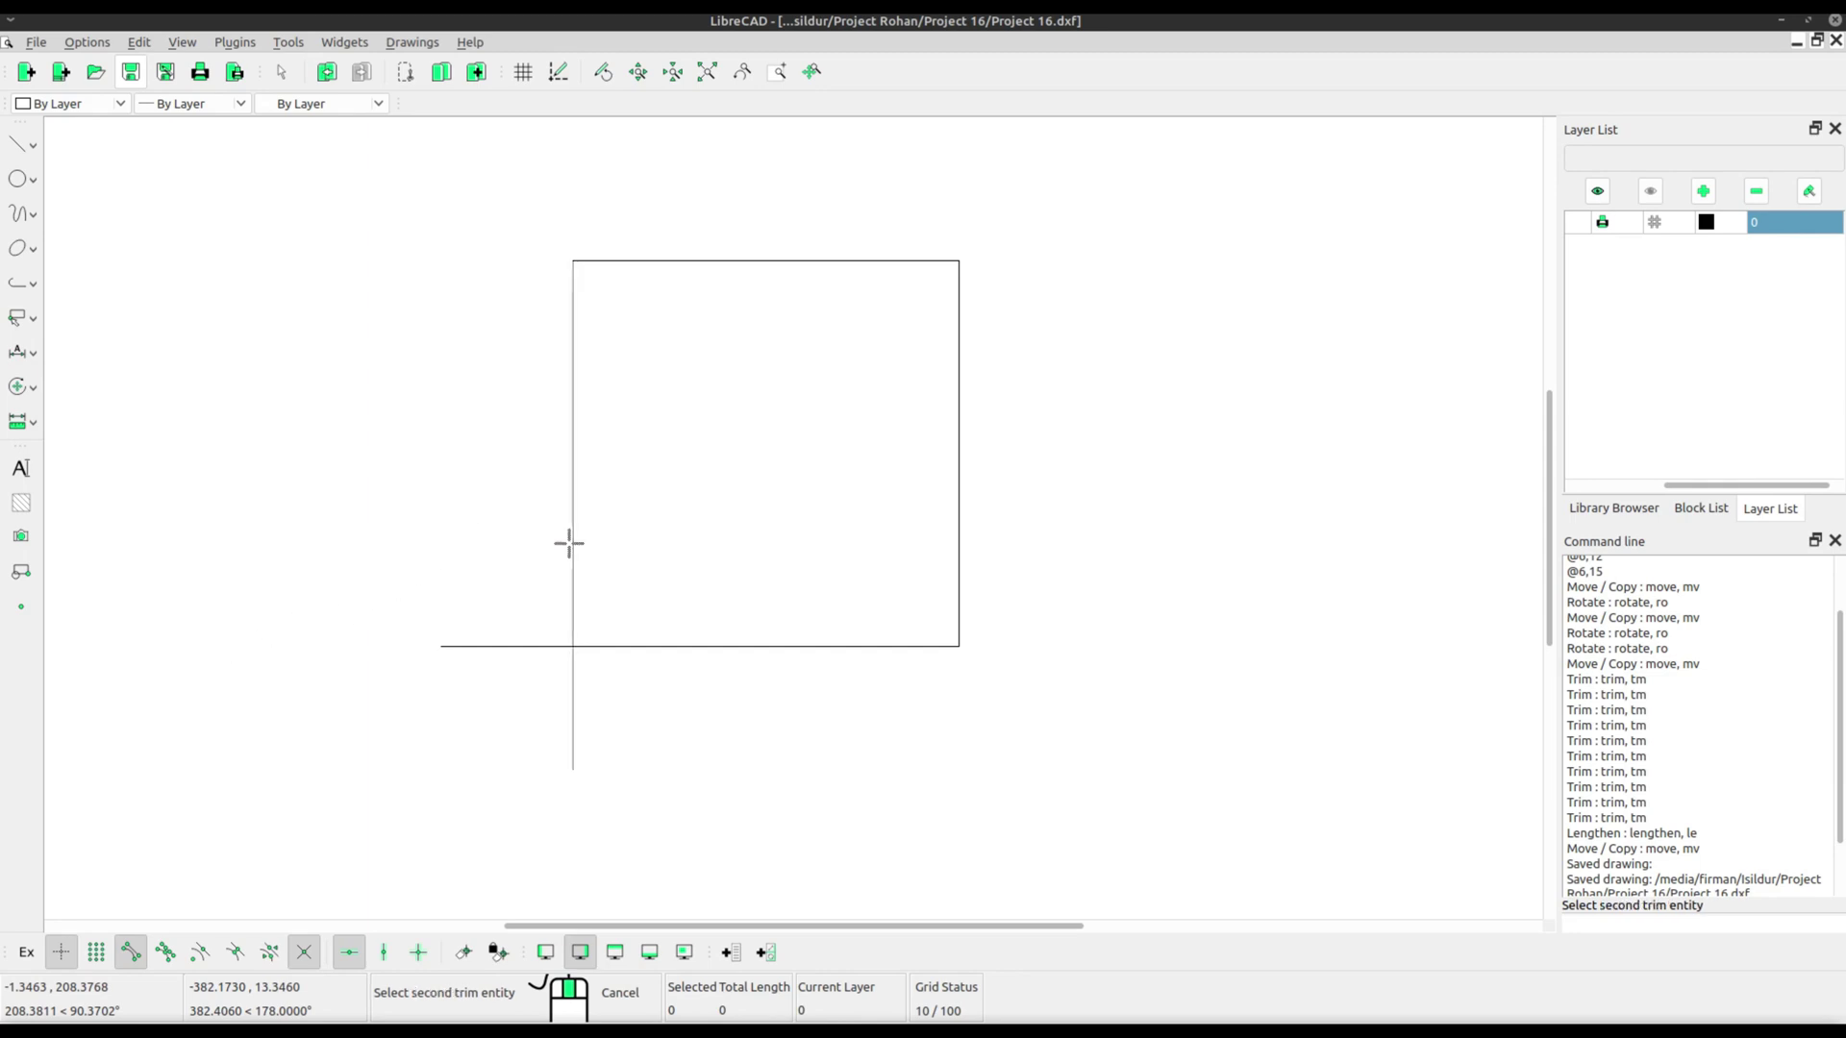
click(668, 644)
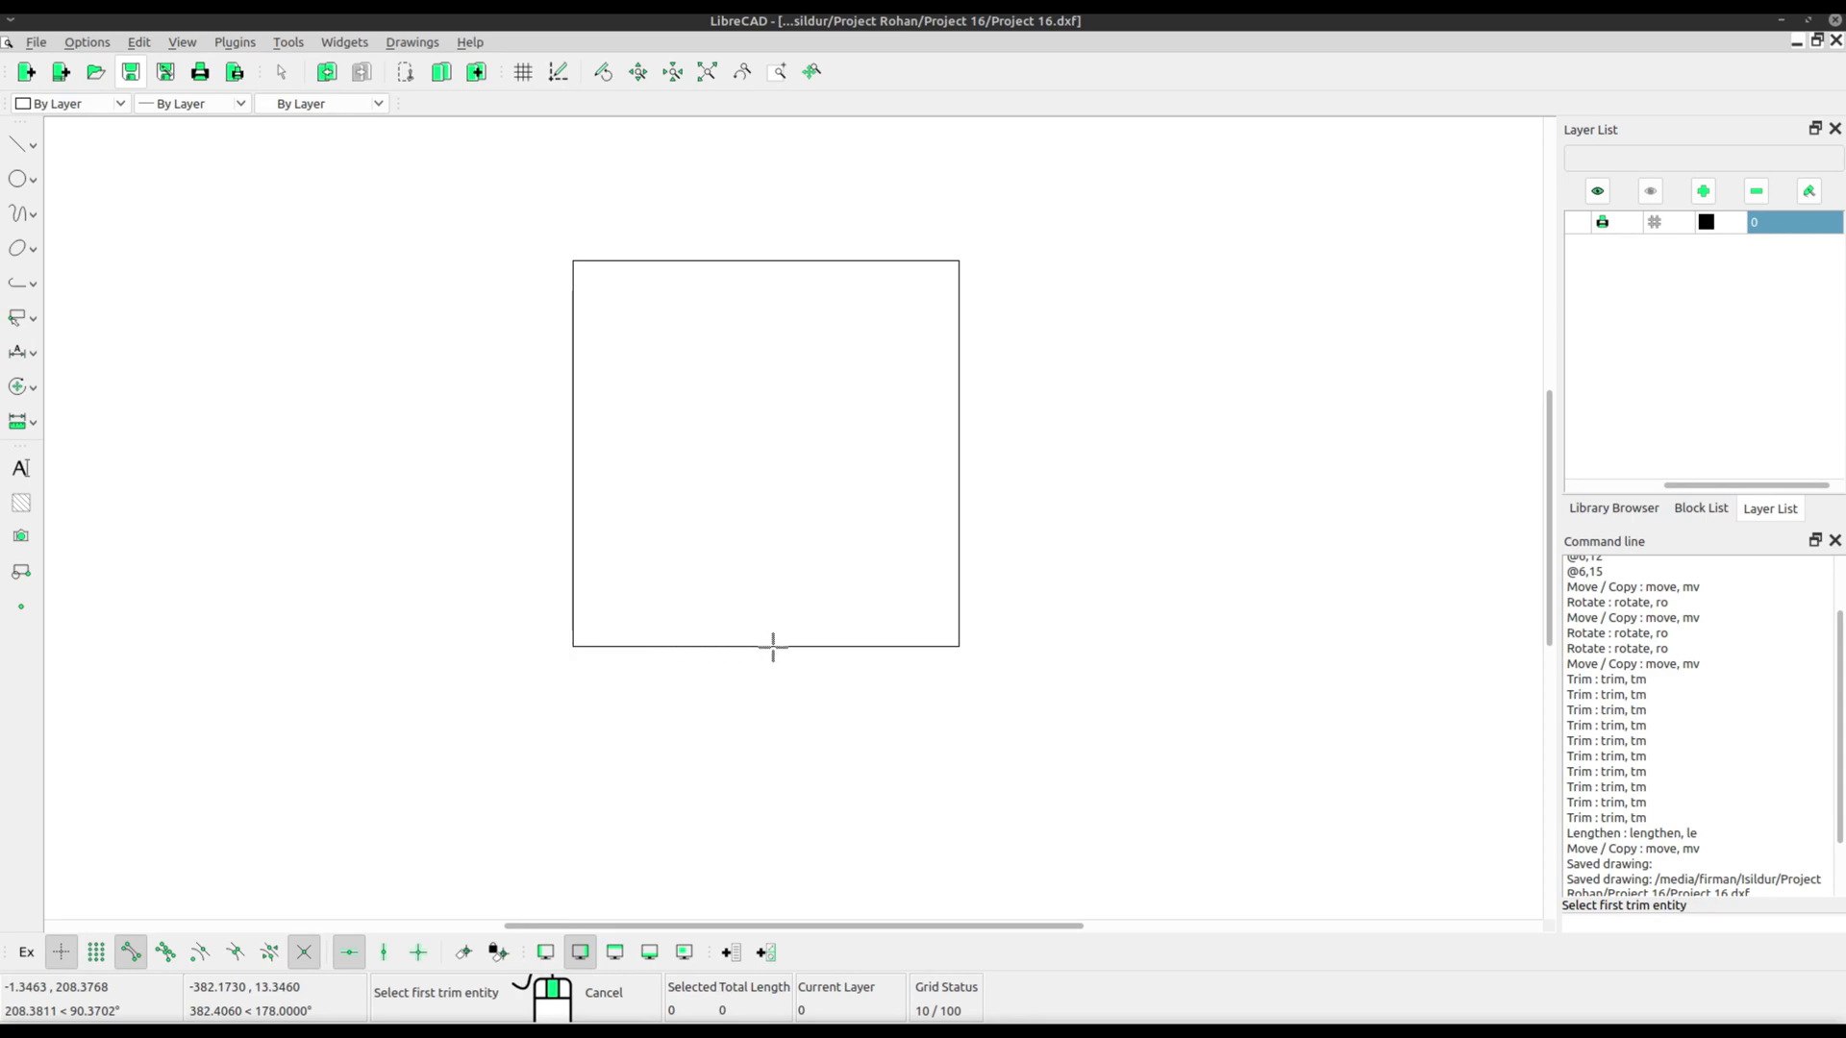
right_click(793, 426)
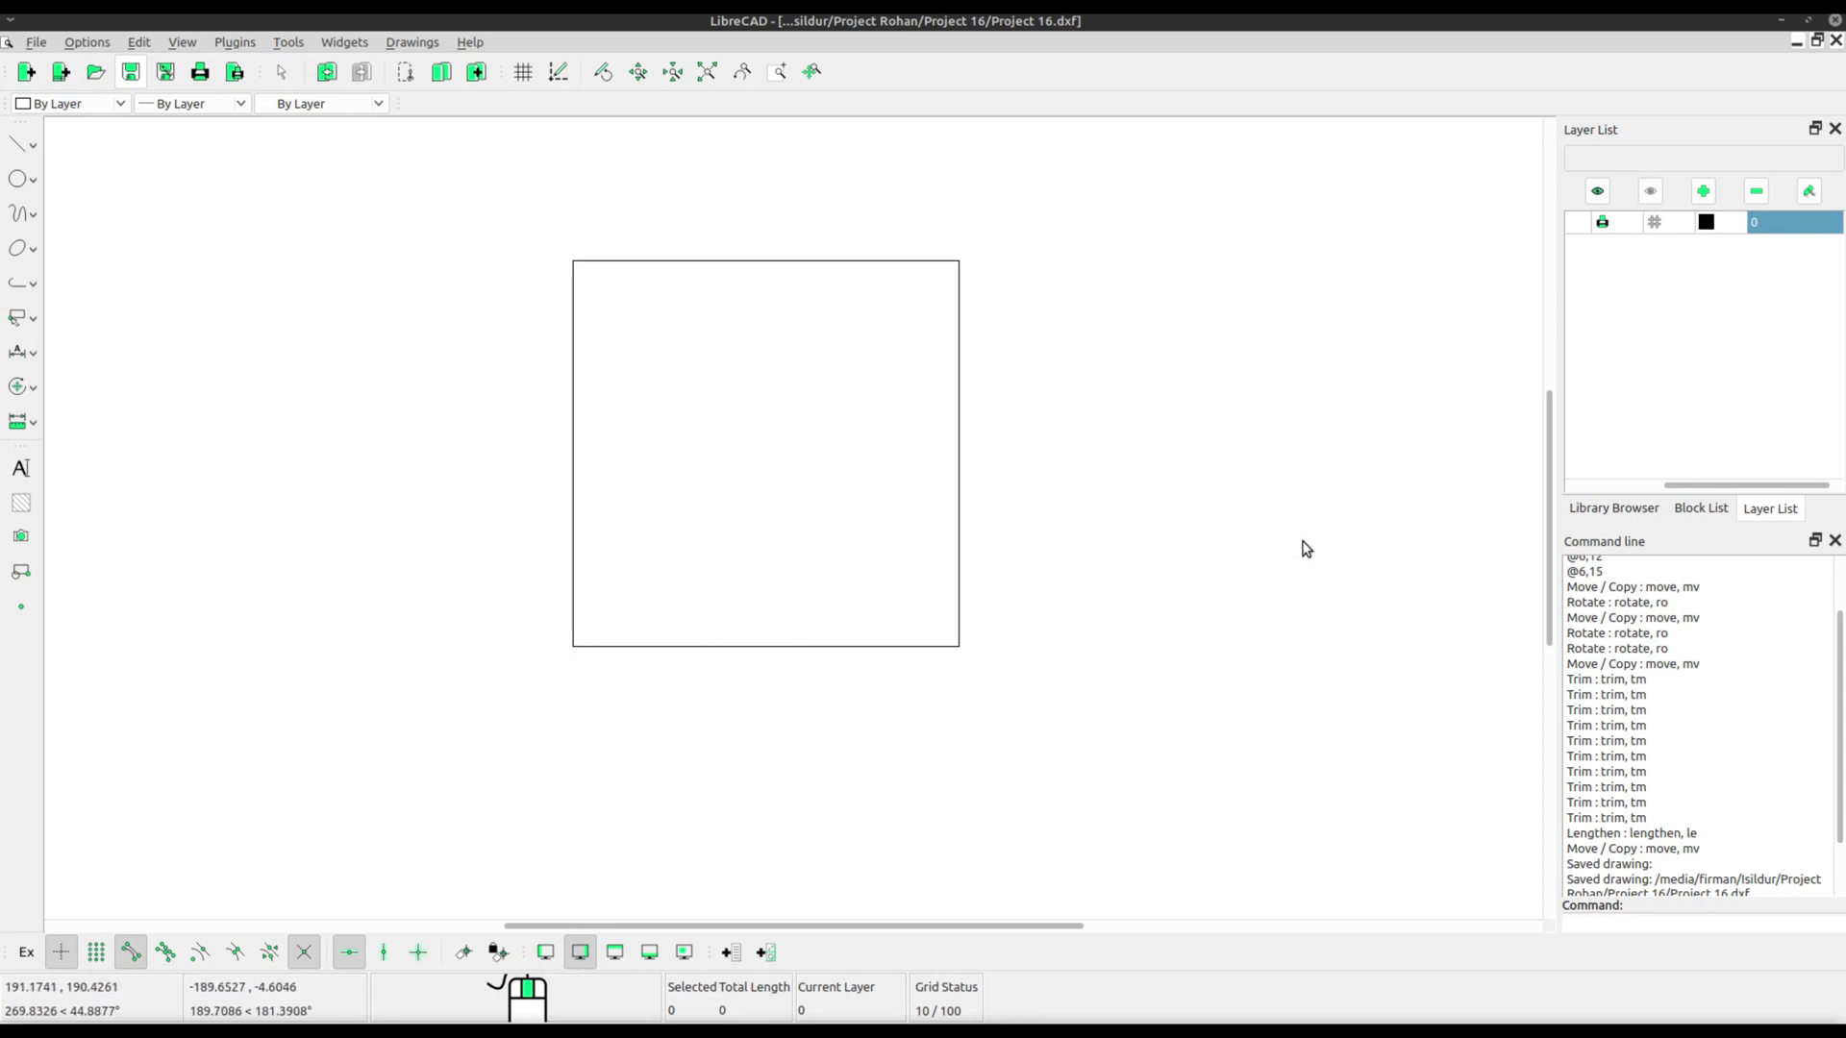
Pan to the second figure and extend its left vertical line up to the upper horizontal line.
middle_drag(1308, 549, 779, 507)
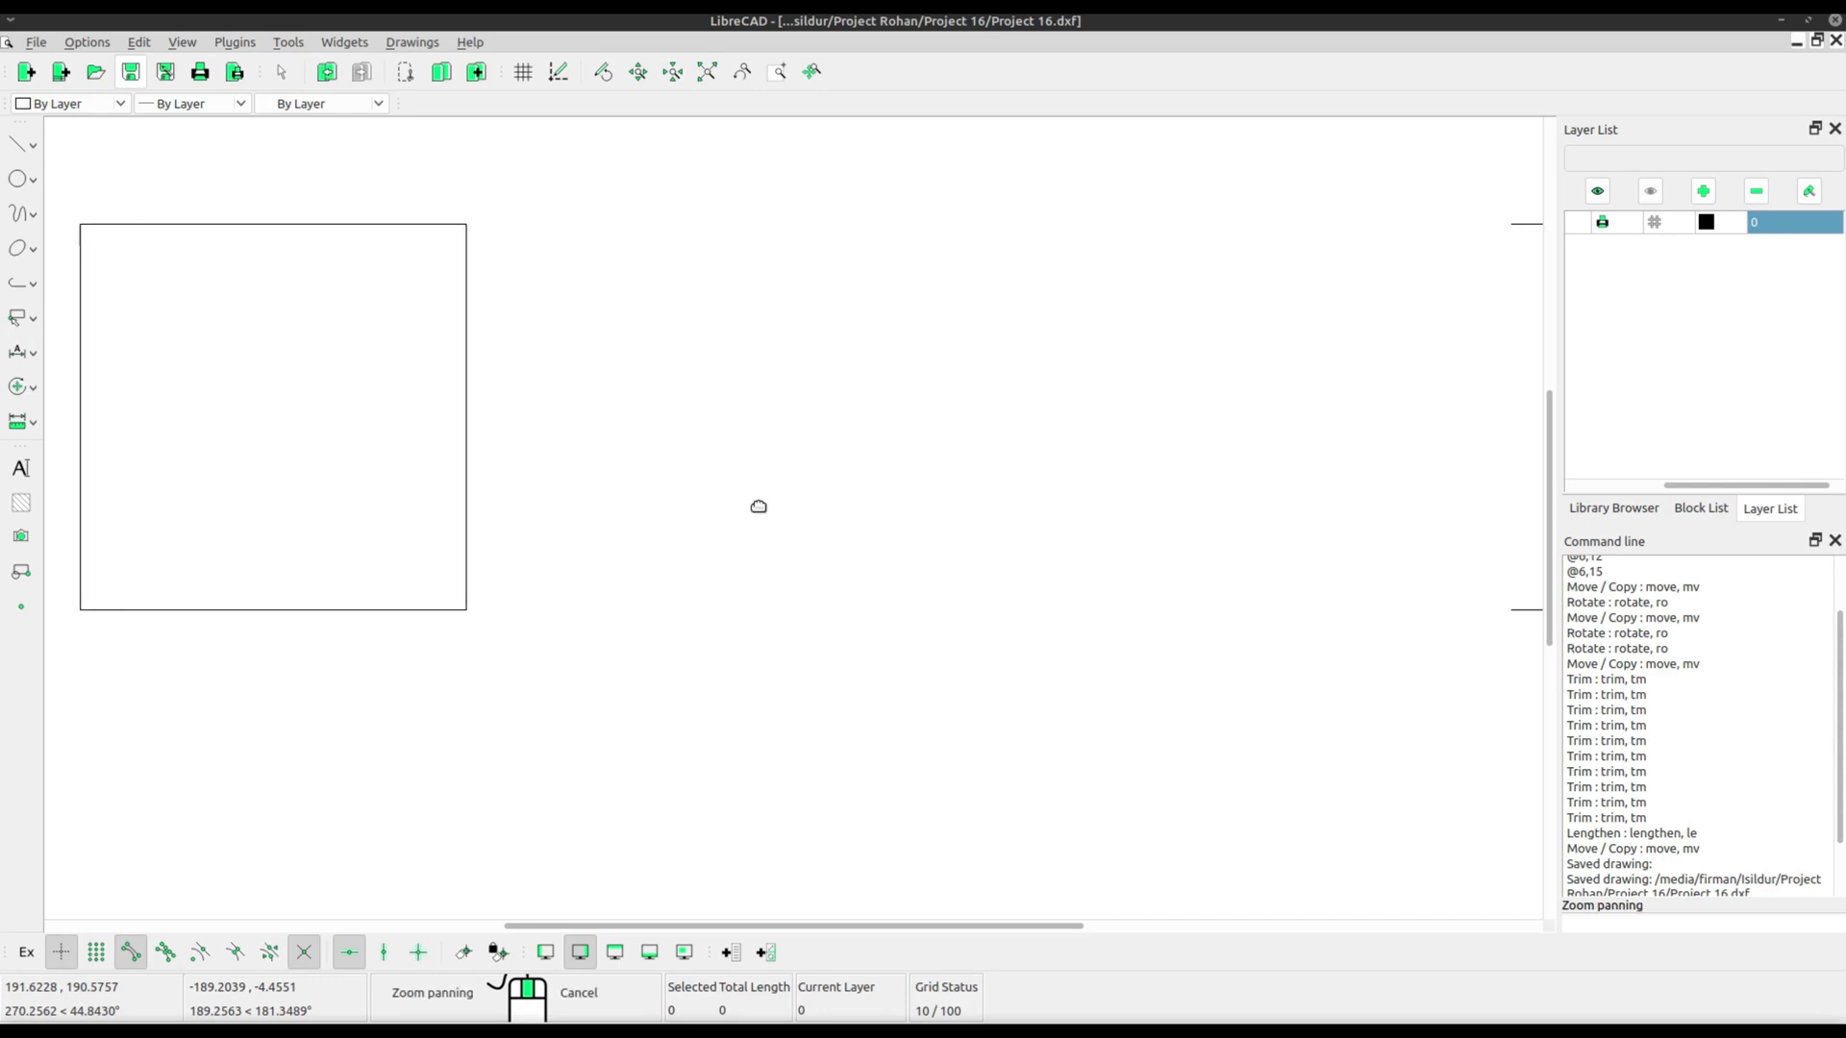
middle_drag(1261, 532, 690, 522)
mouse_move(1195, 511)
middle_down()
mouse_move(1096, 531)
mouse_move(997, 596)
middle_up()
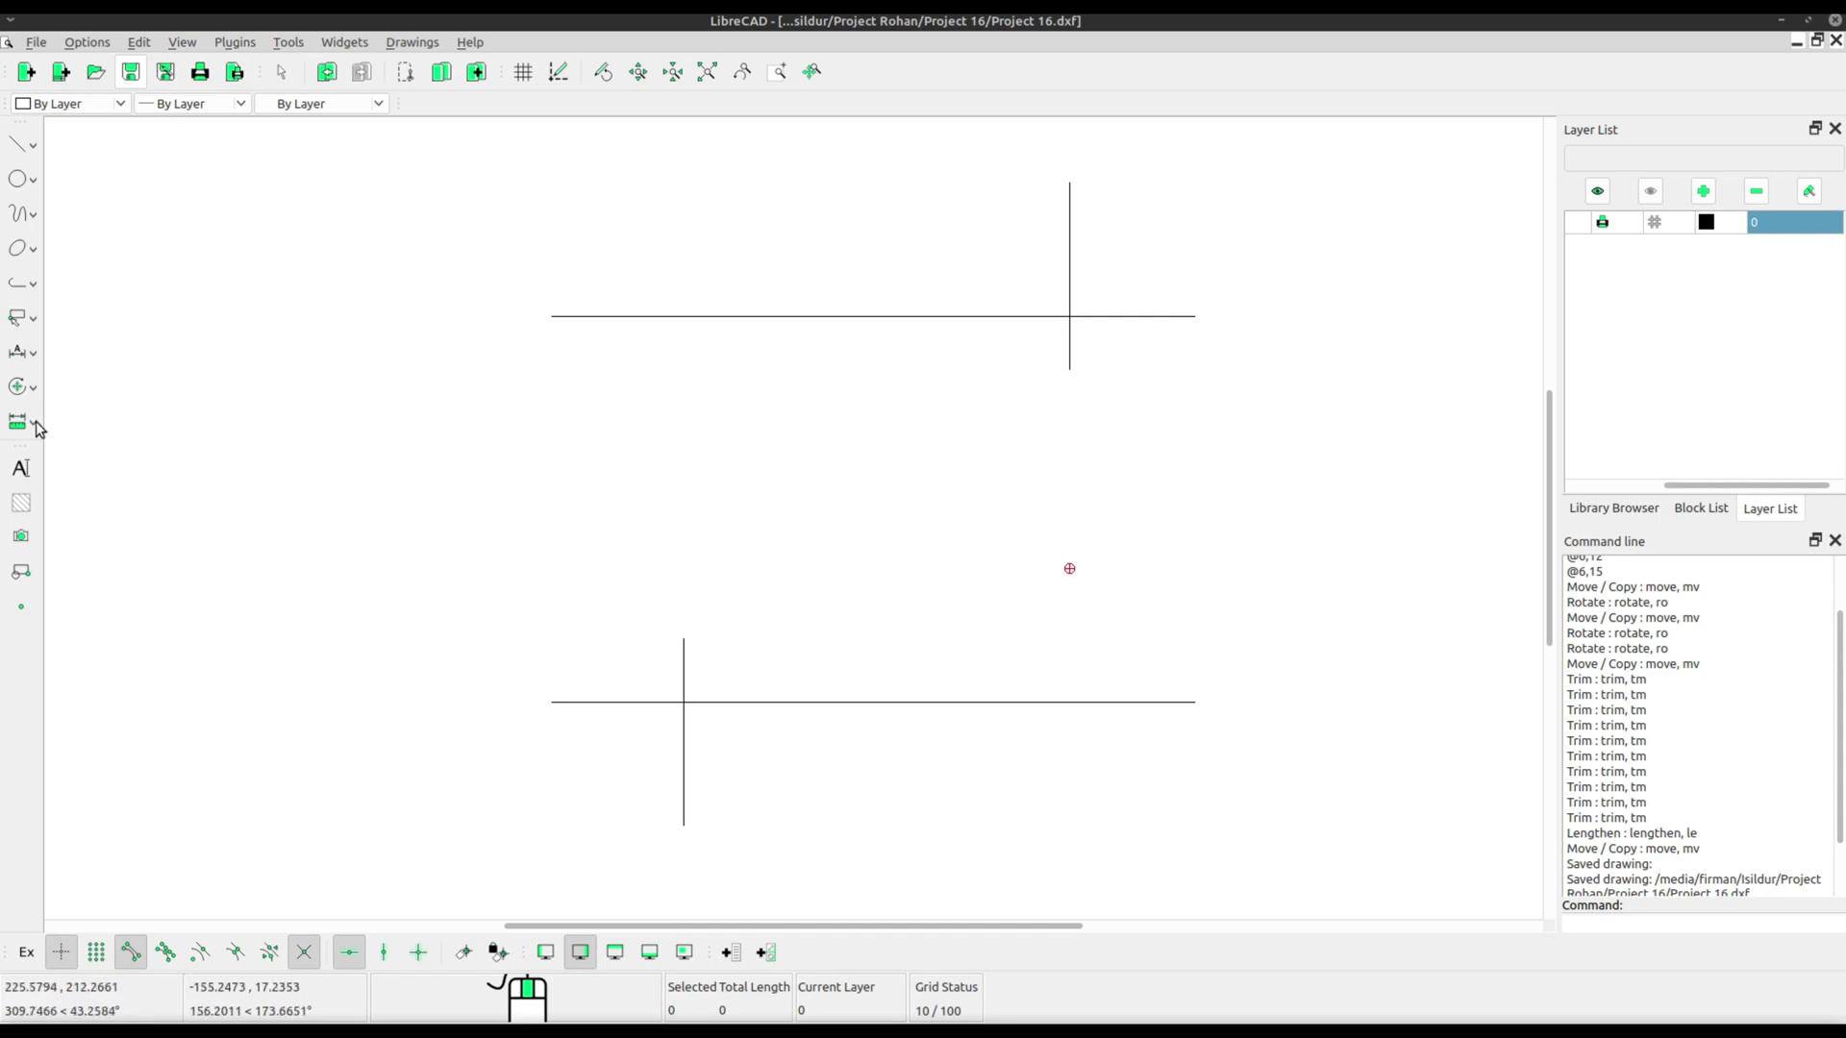
click(18, 389)
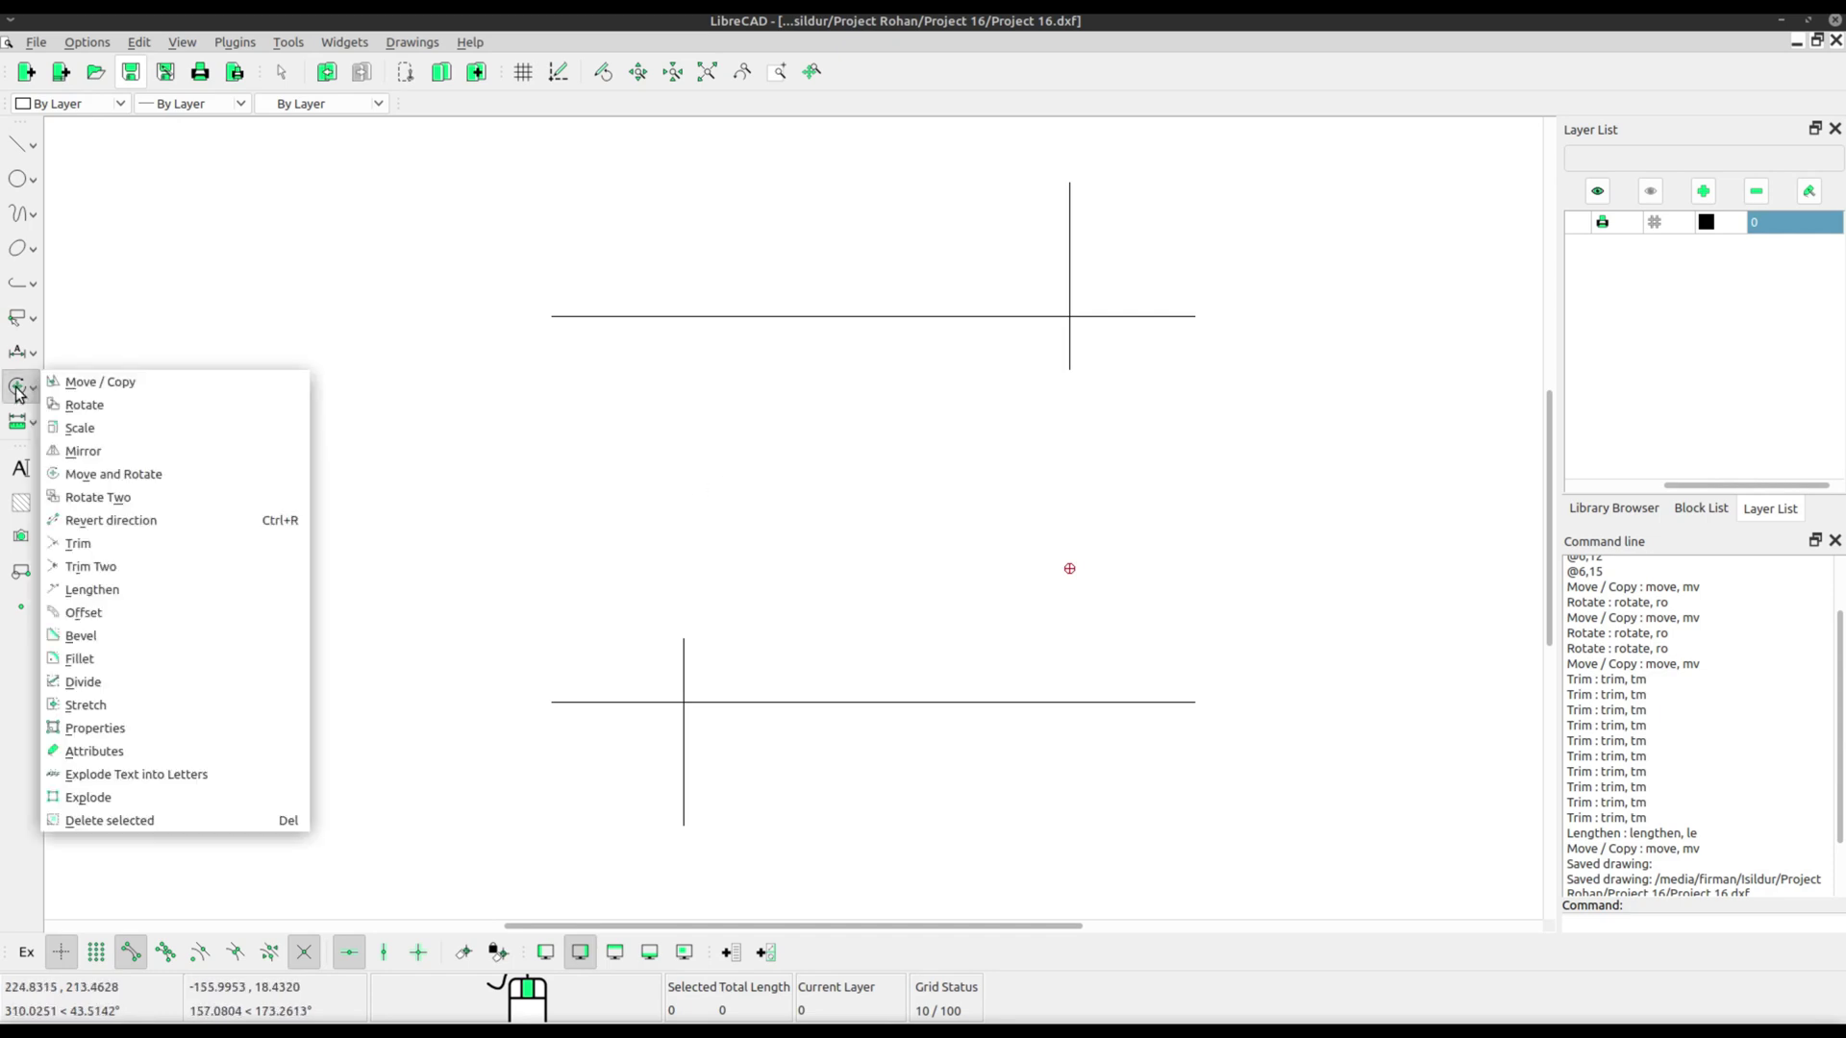
click(92, 546)
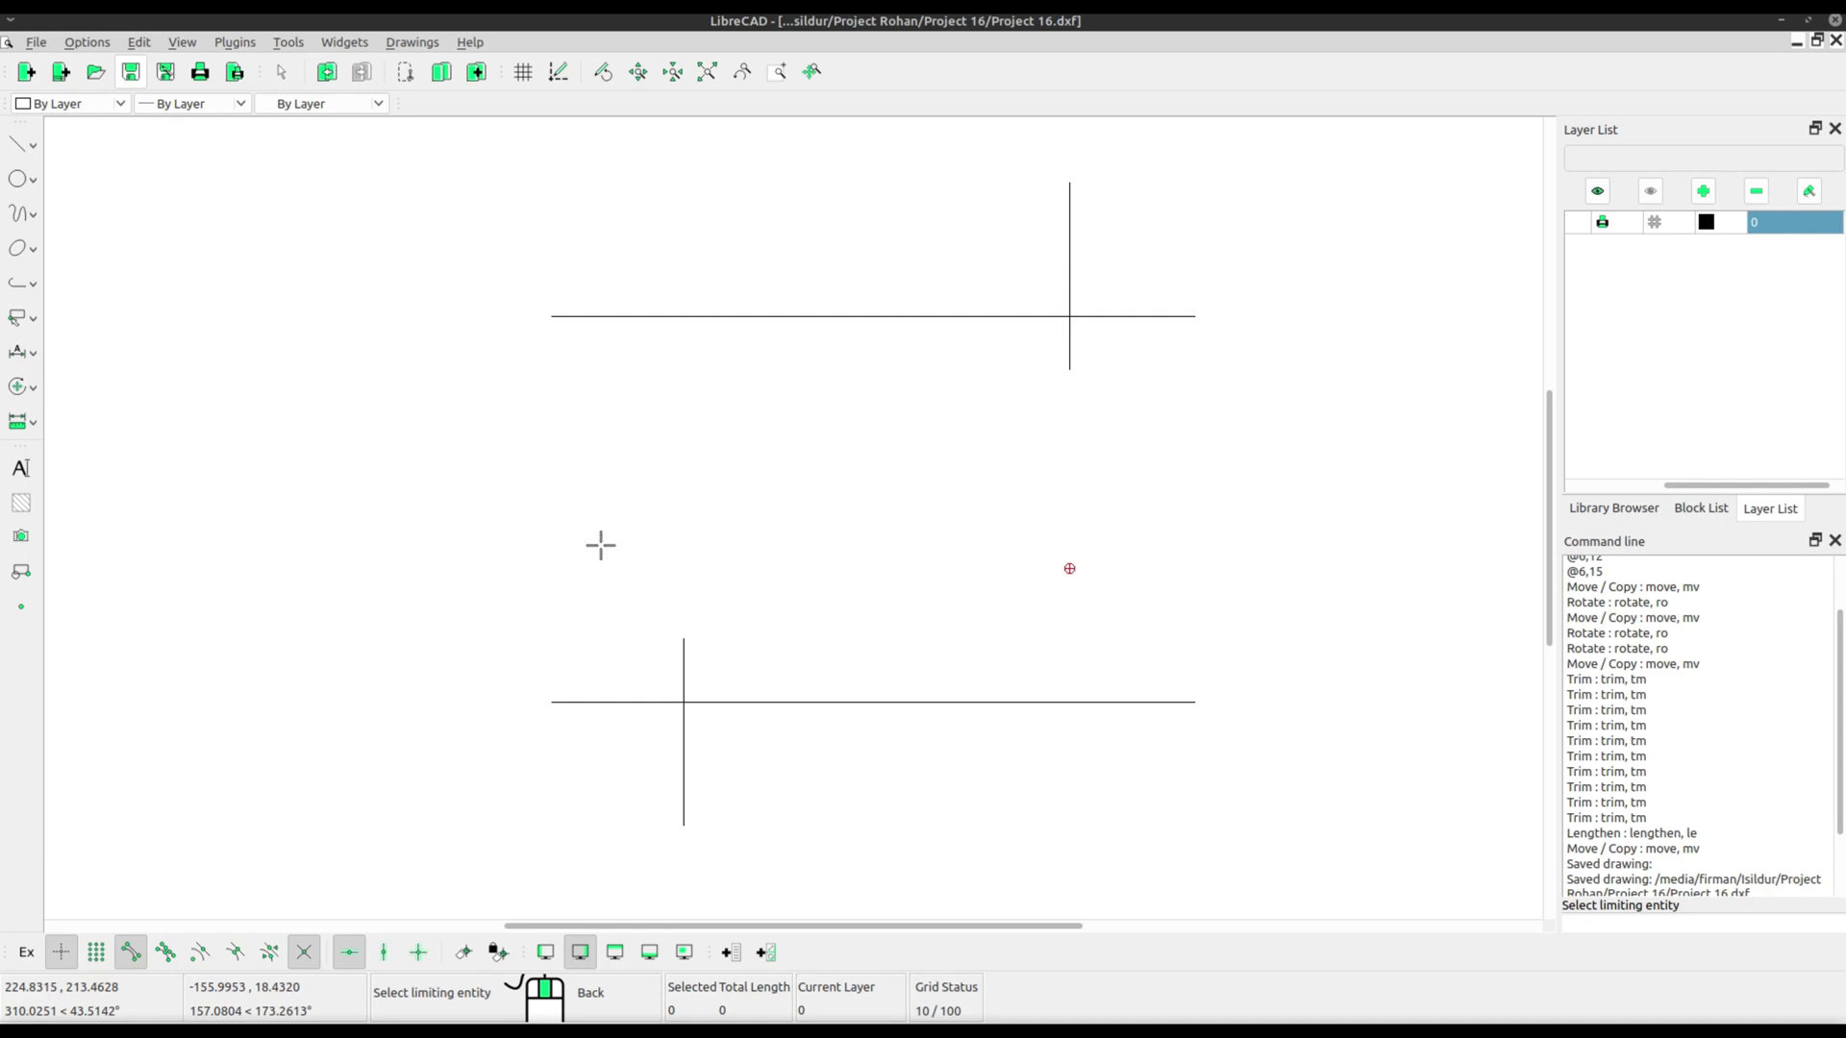
click(687, 317)
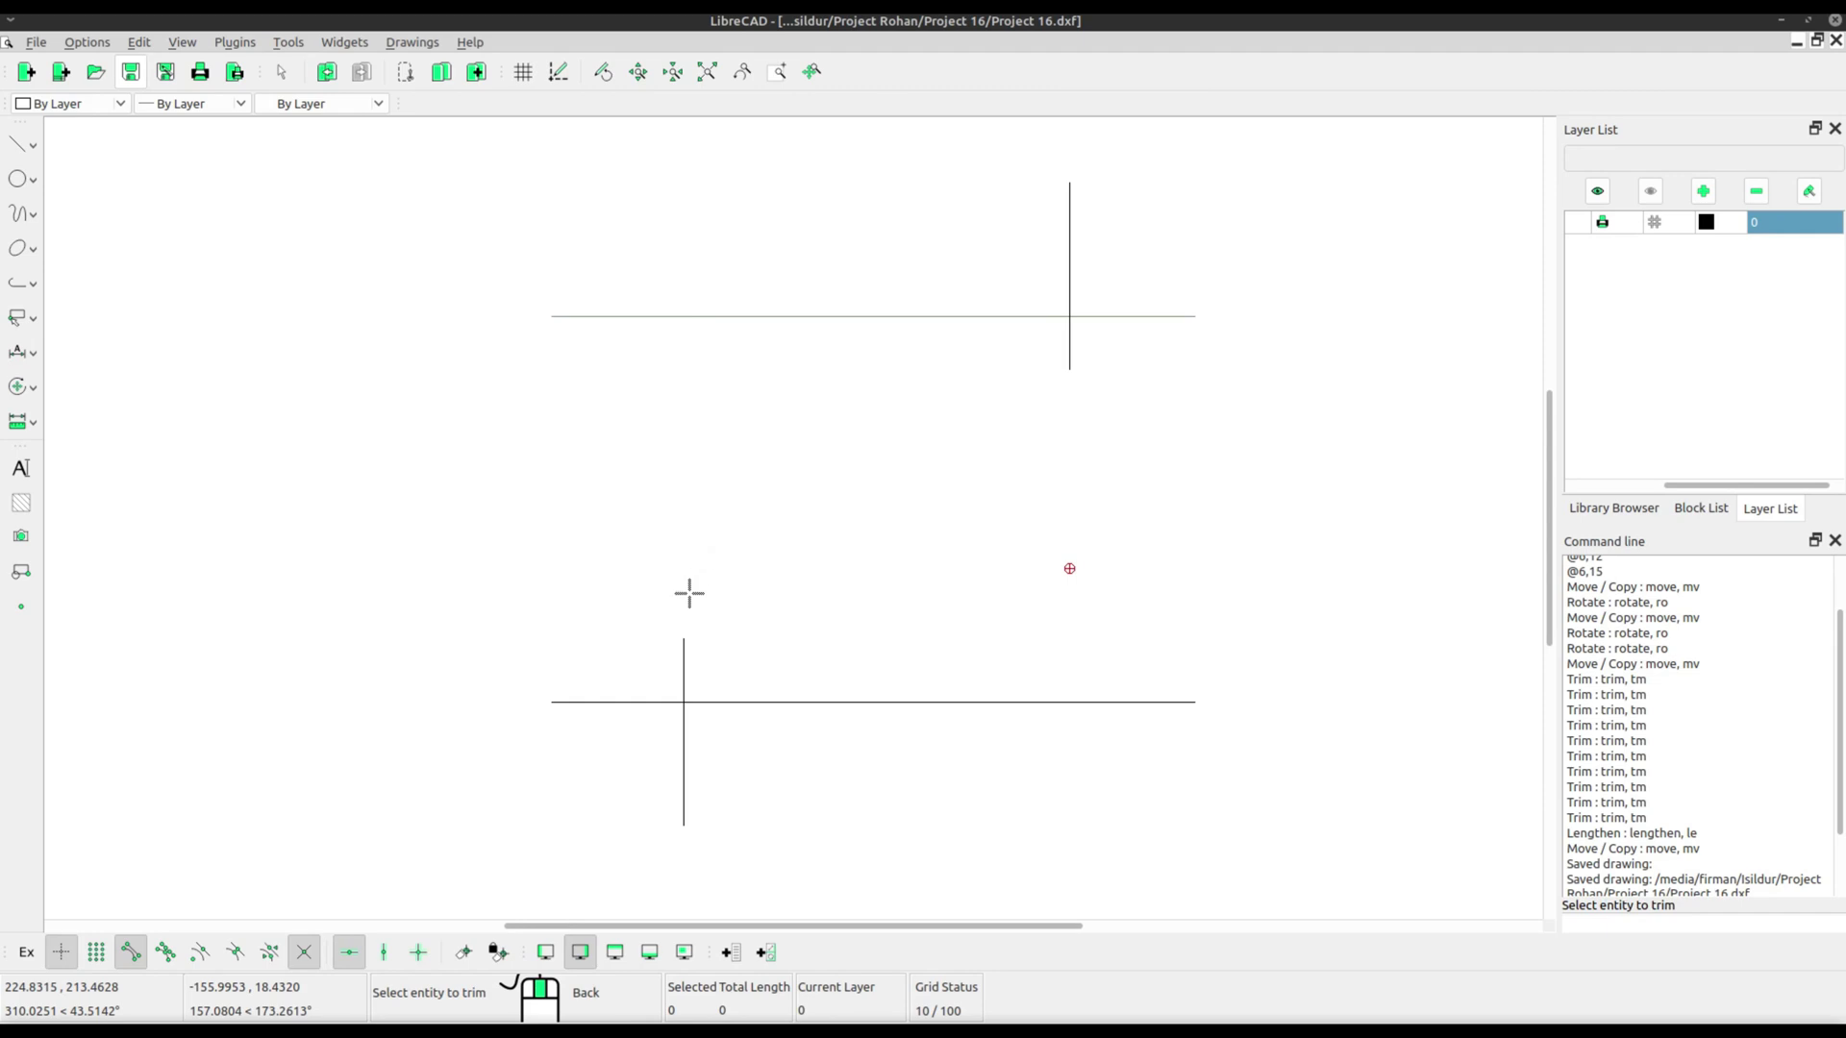
click(682, 659)
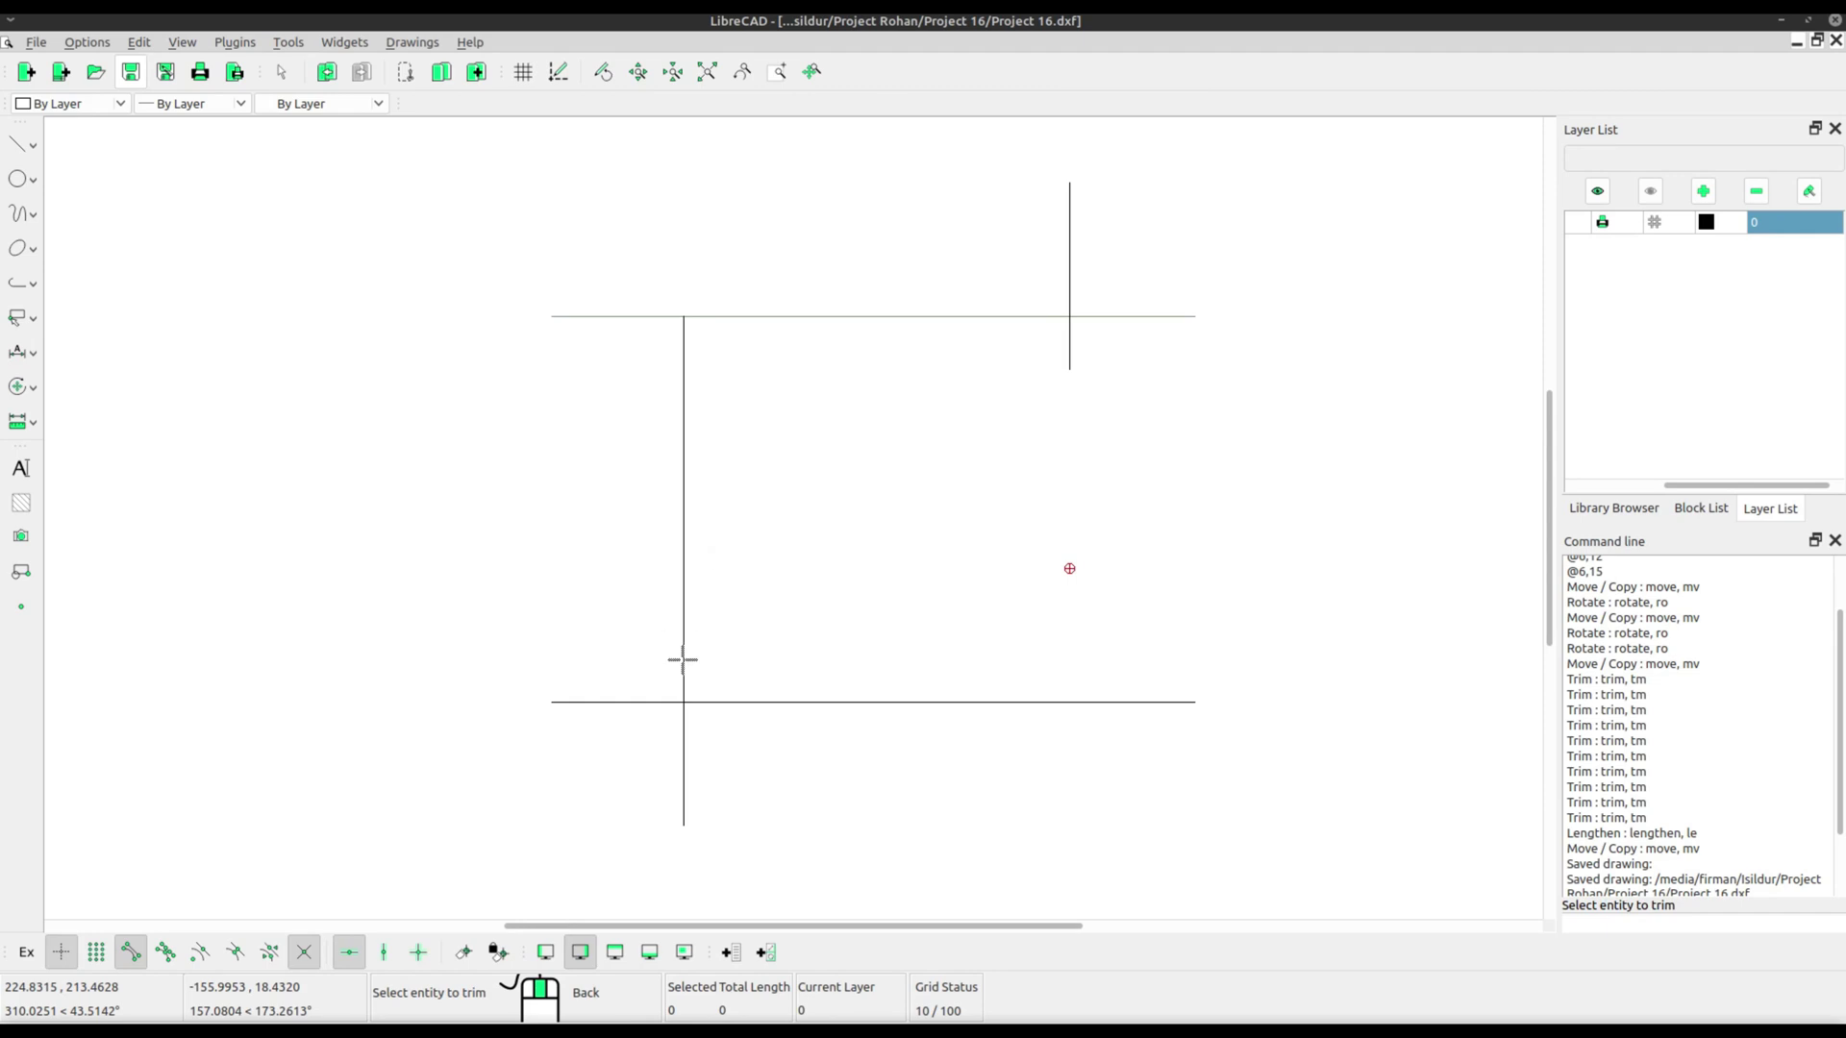
Extend the right vertical line down to meet the bottom horizontal line.
right_click(800, 425)
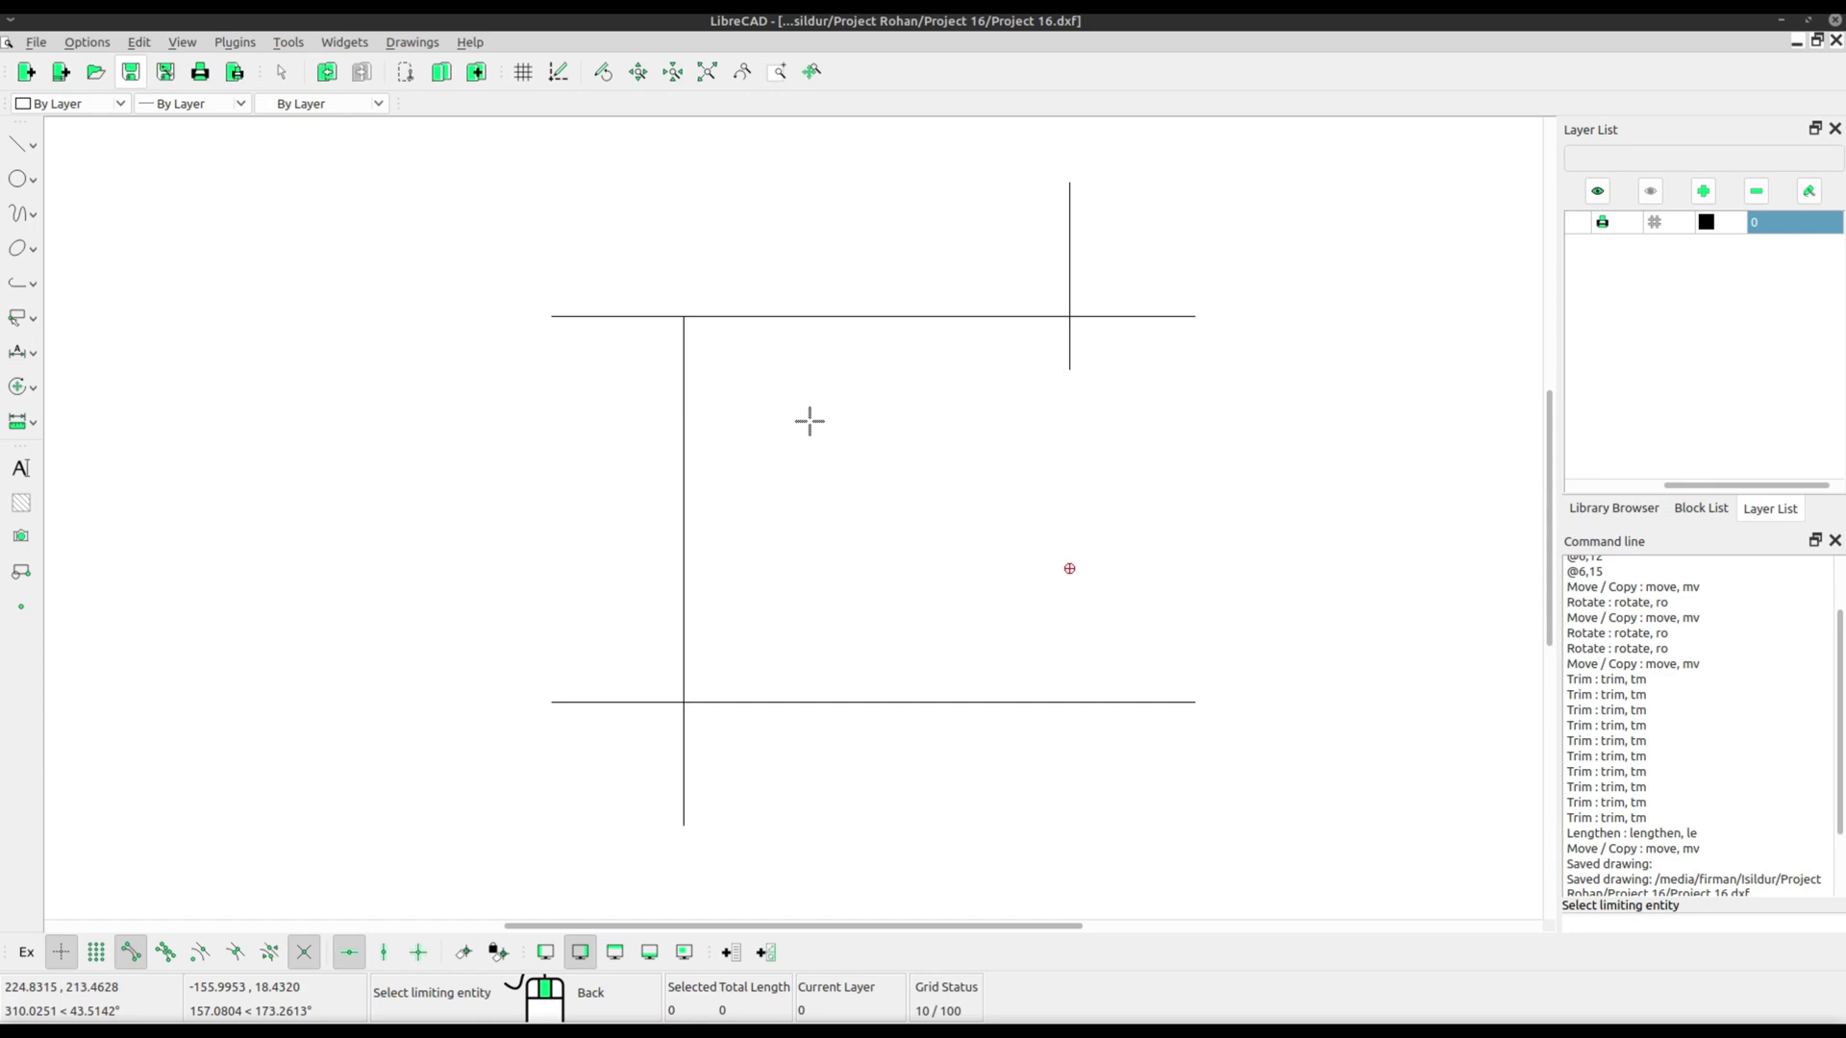
click(1028, 701)
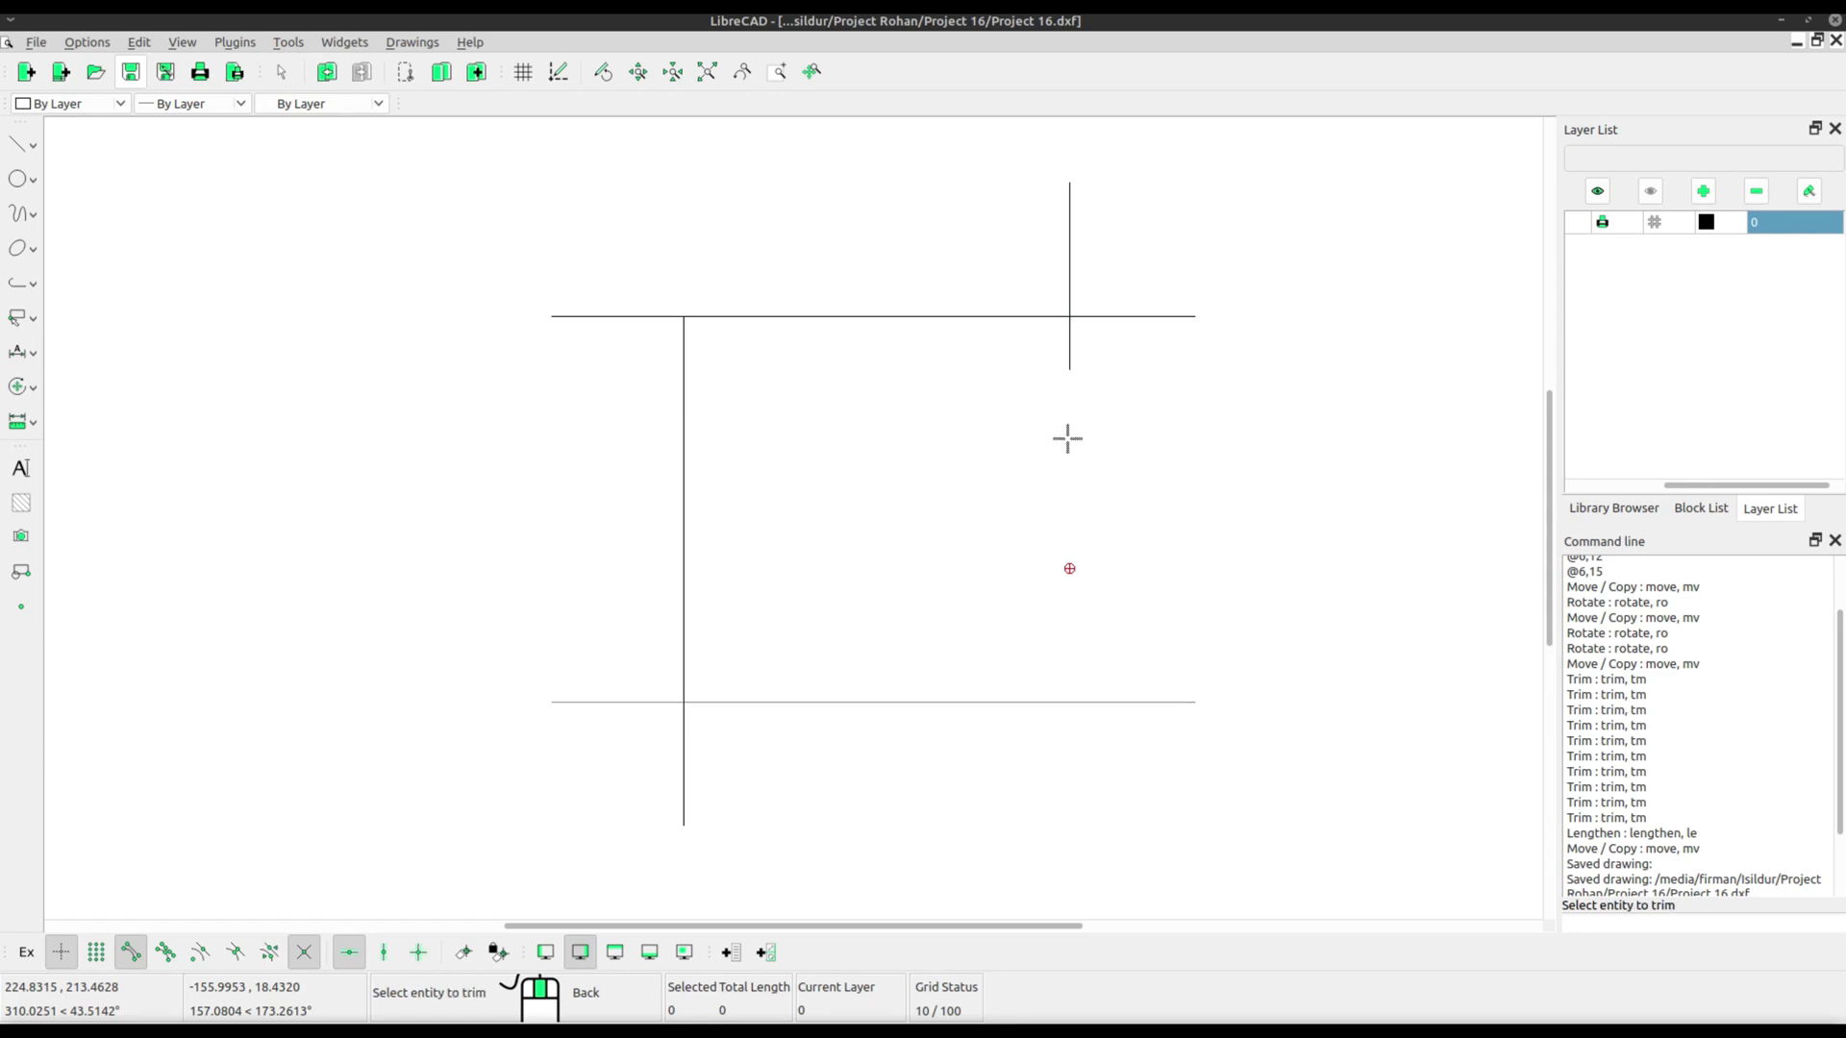
click(1067, 350)
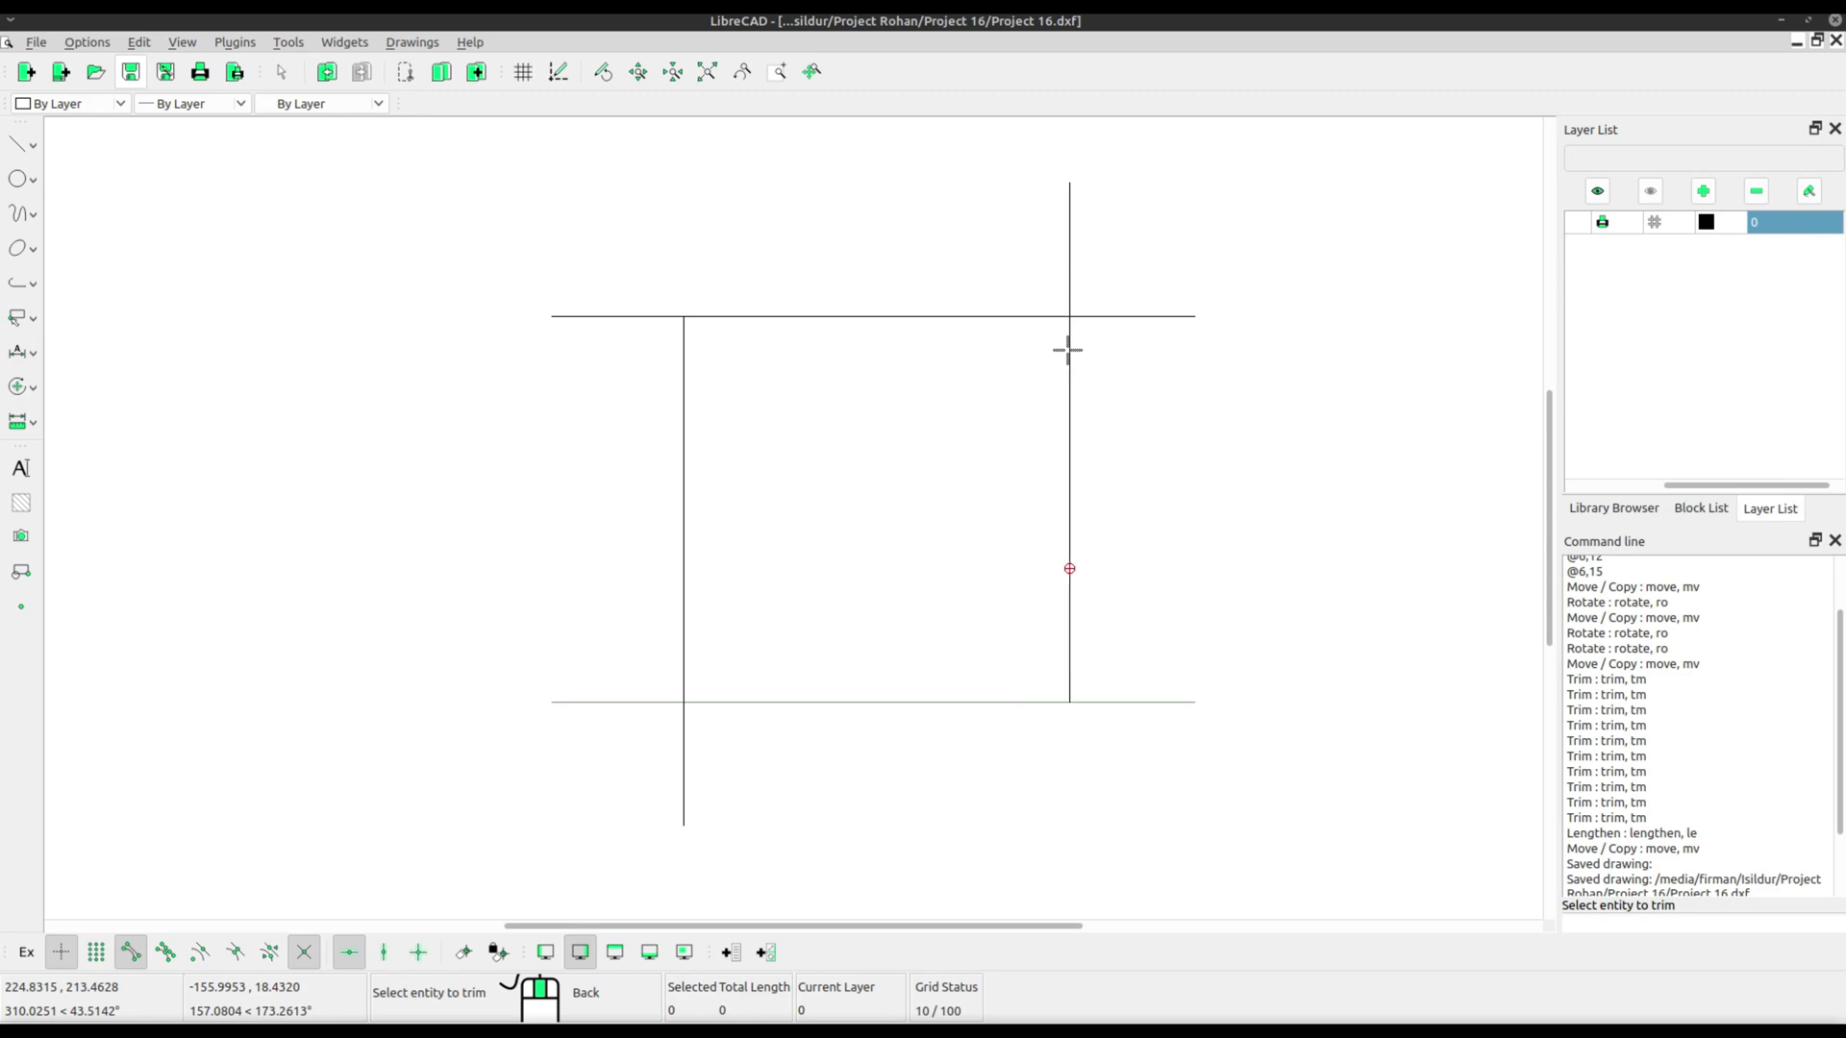
right_click(941, 427)
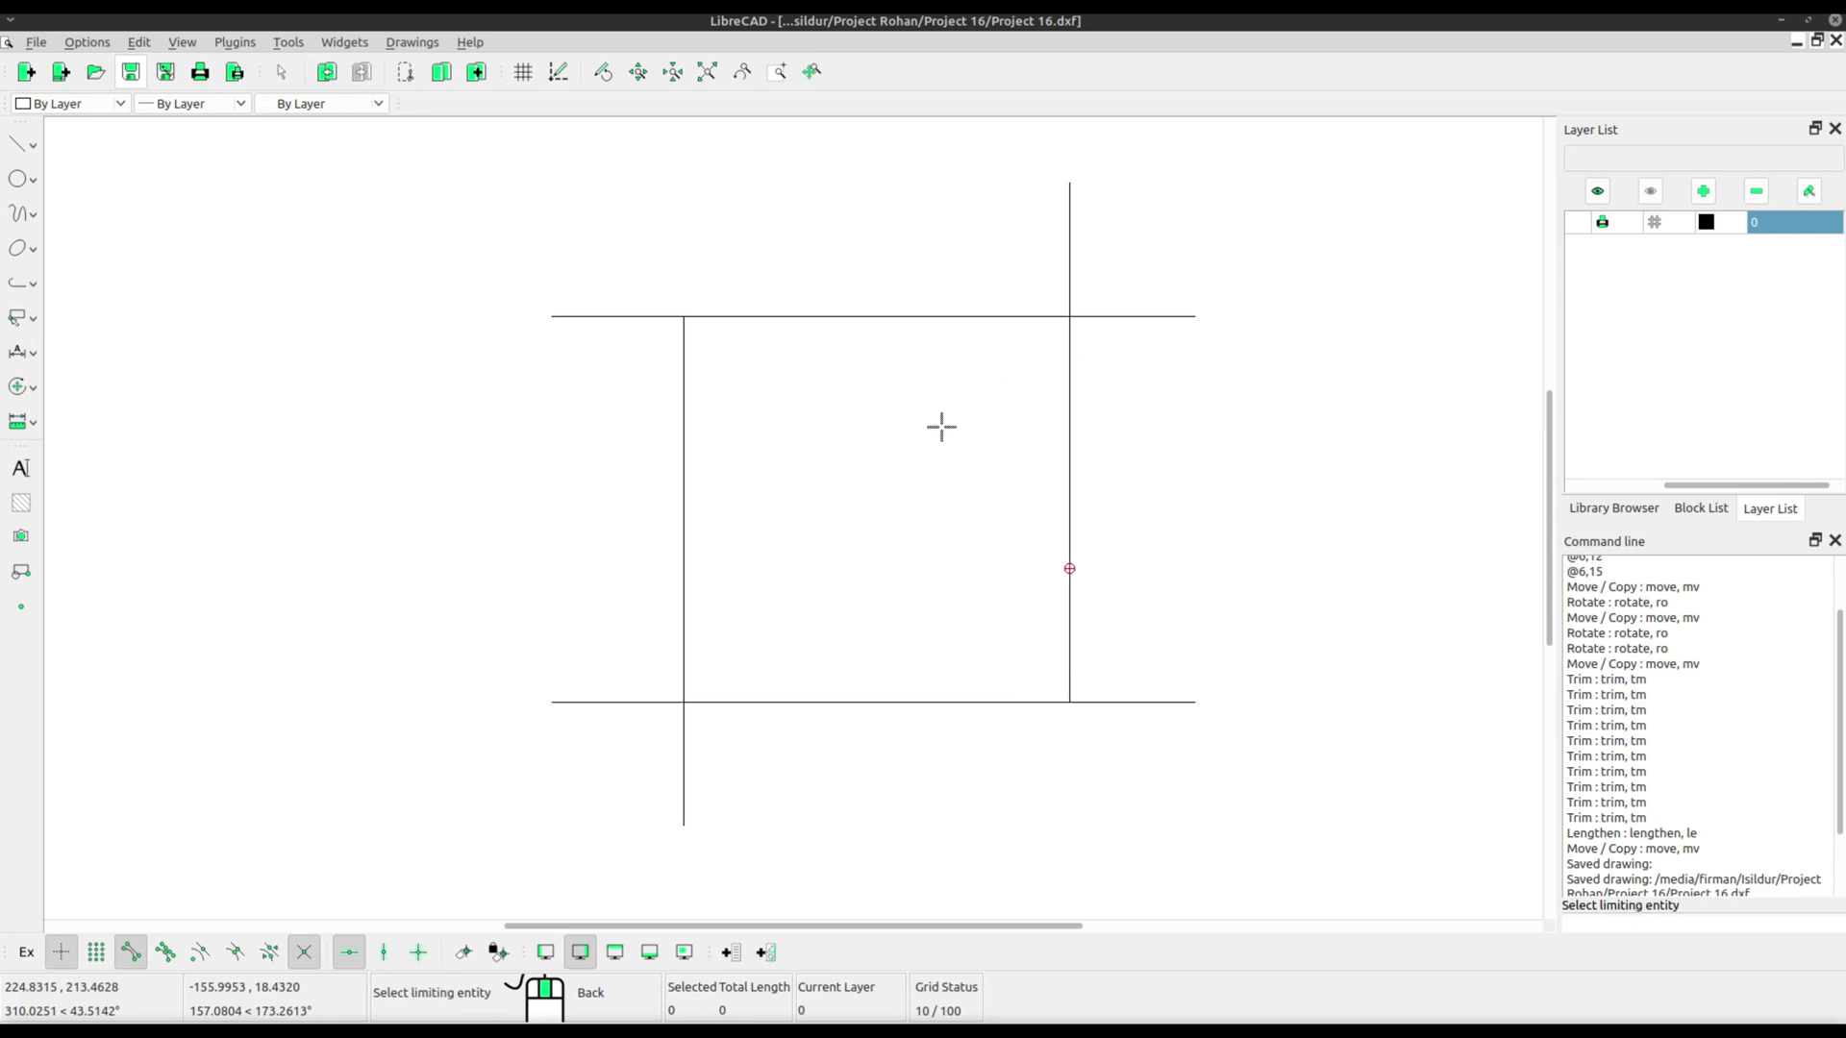
click(27, 388)
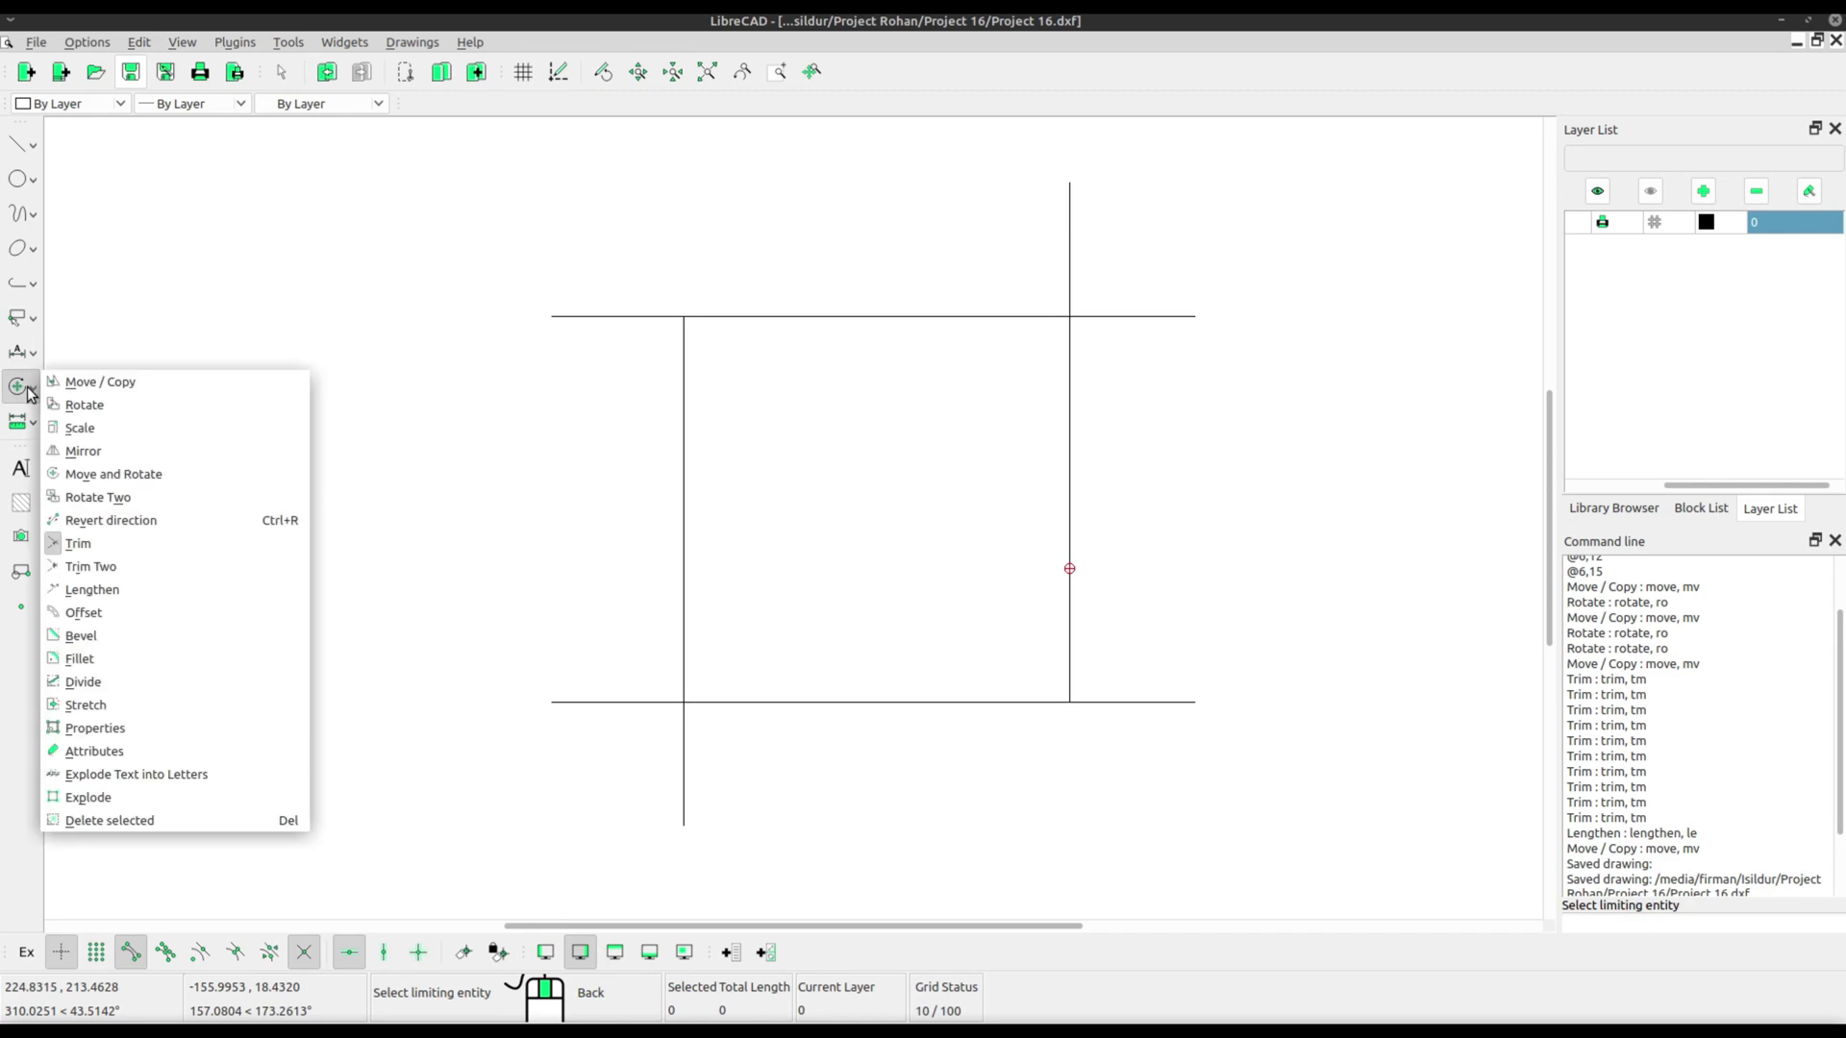
Use Trim Two to close the bottom-left and top-right corners of the second figure.
click(97, 569)
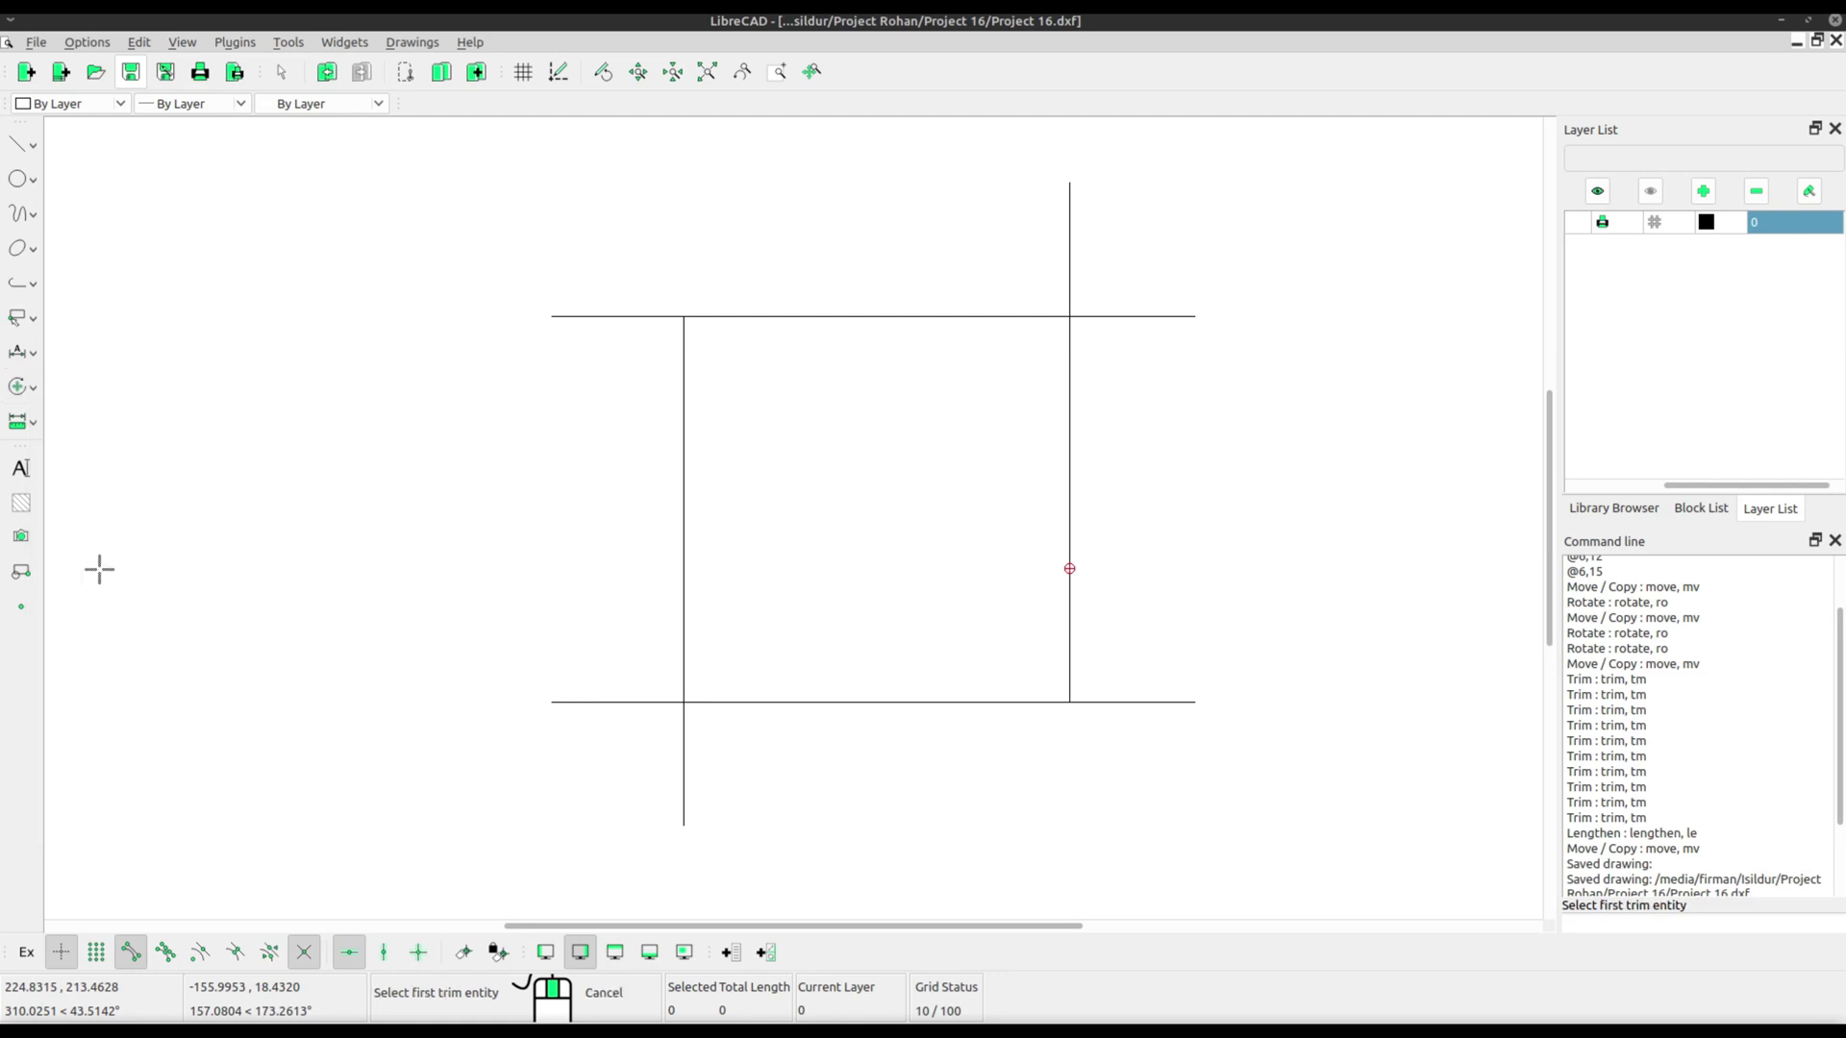
click(679, 608)
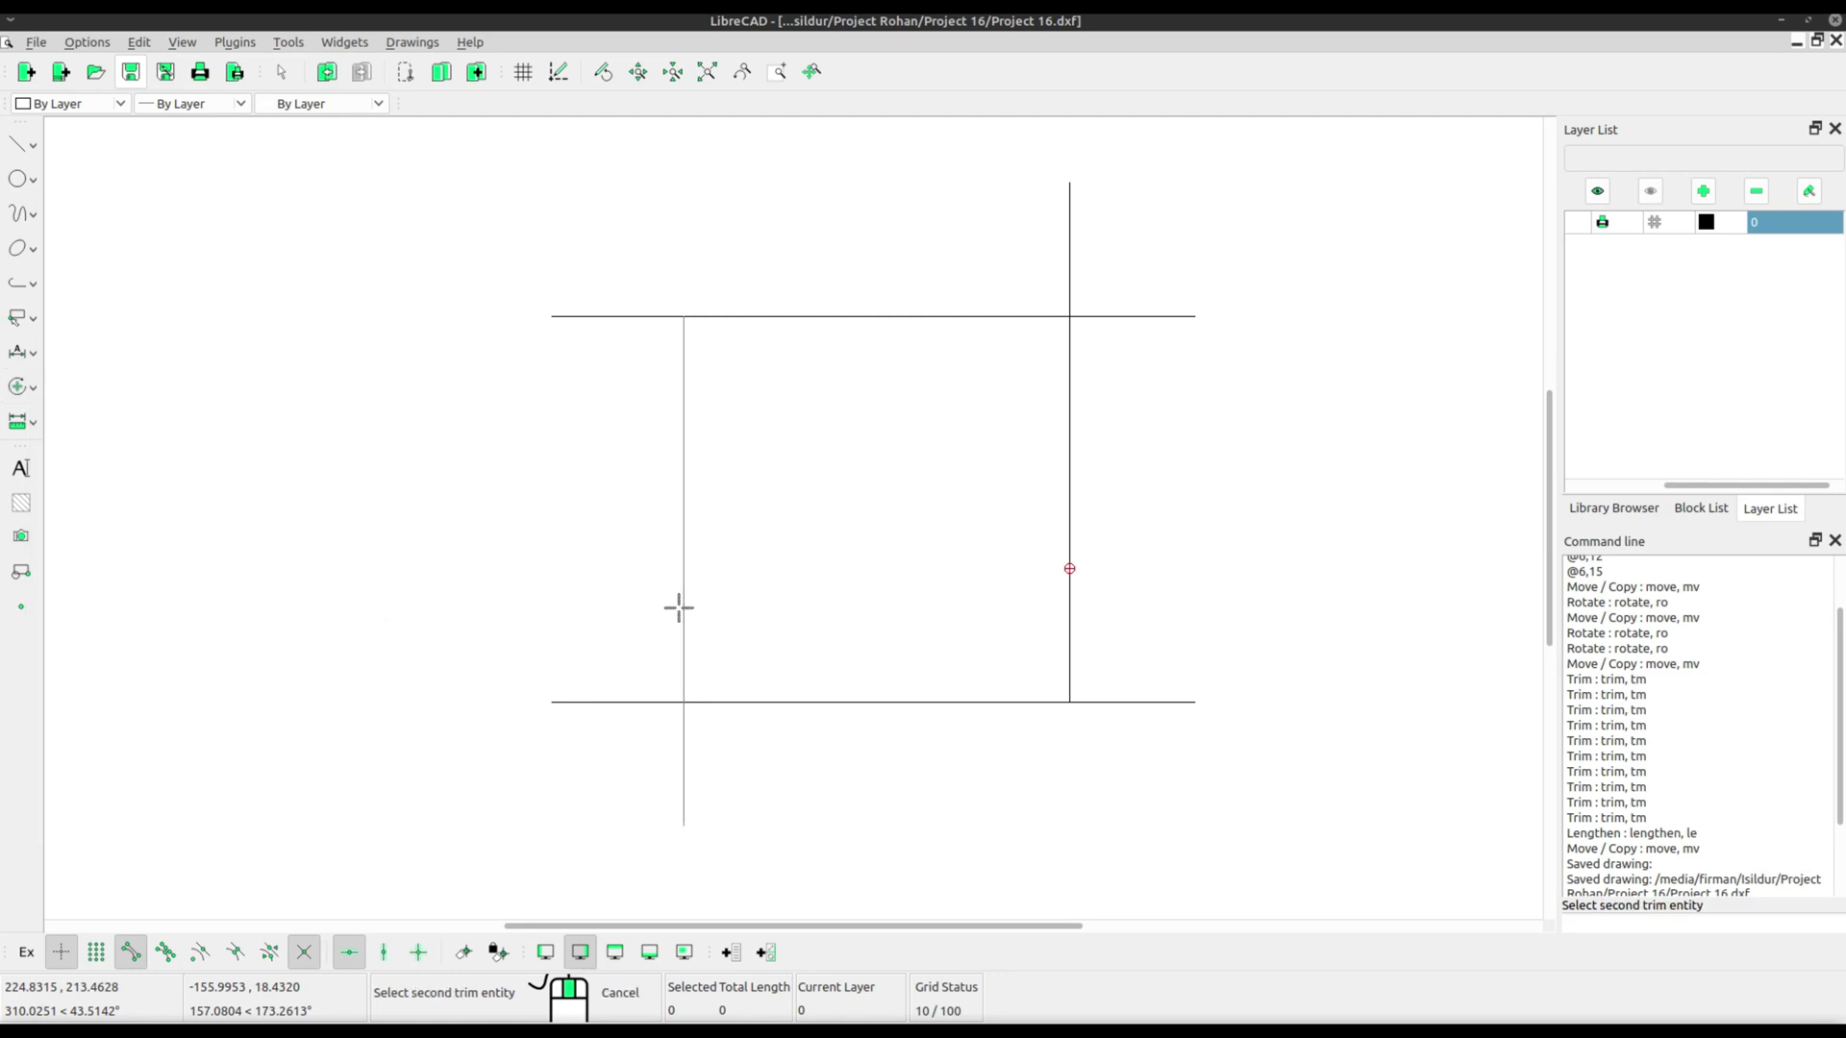
click(762, 701)
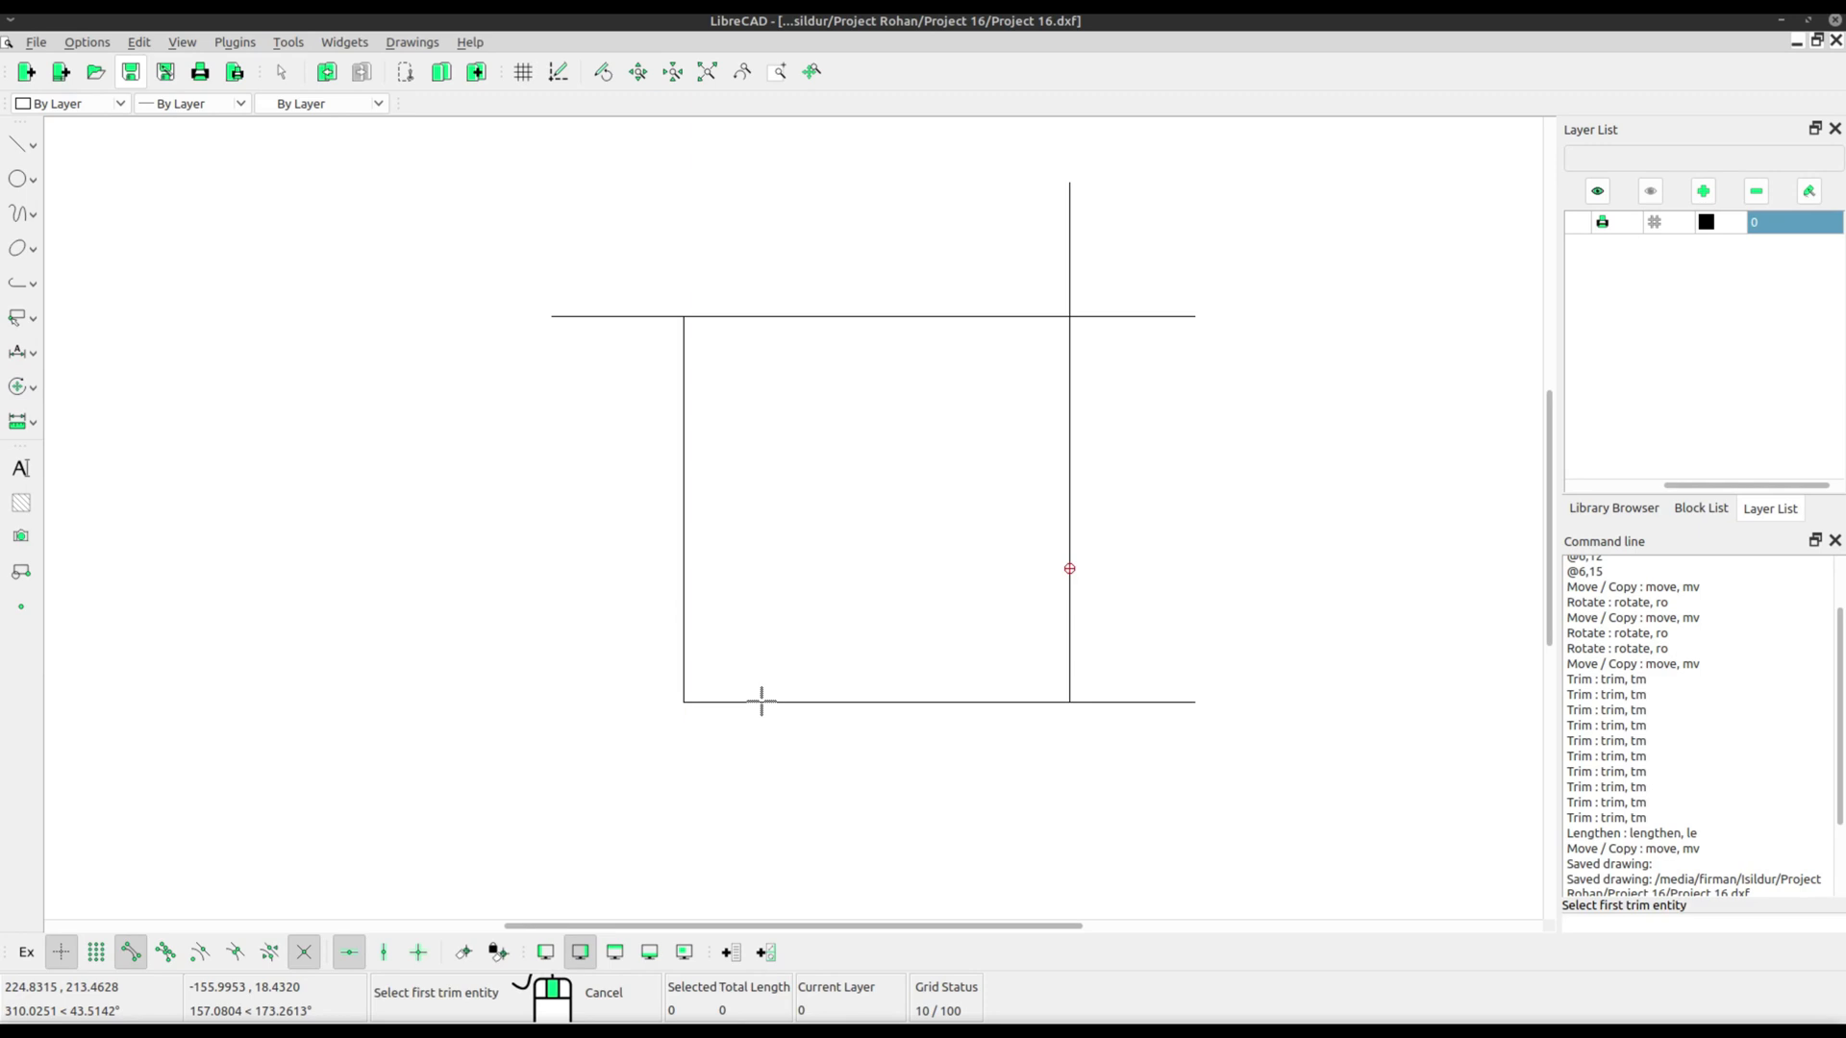
click(991, 316)
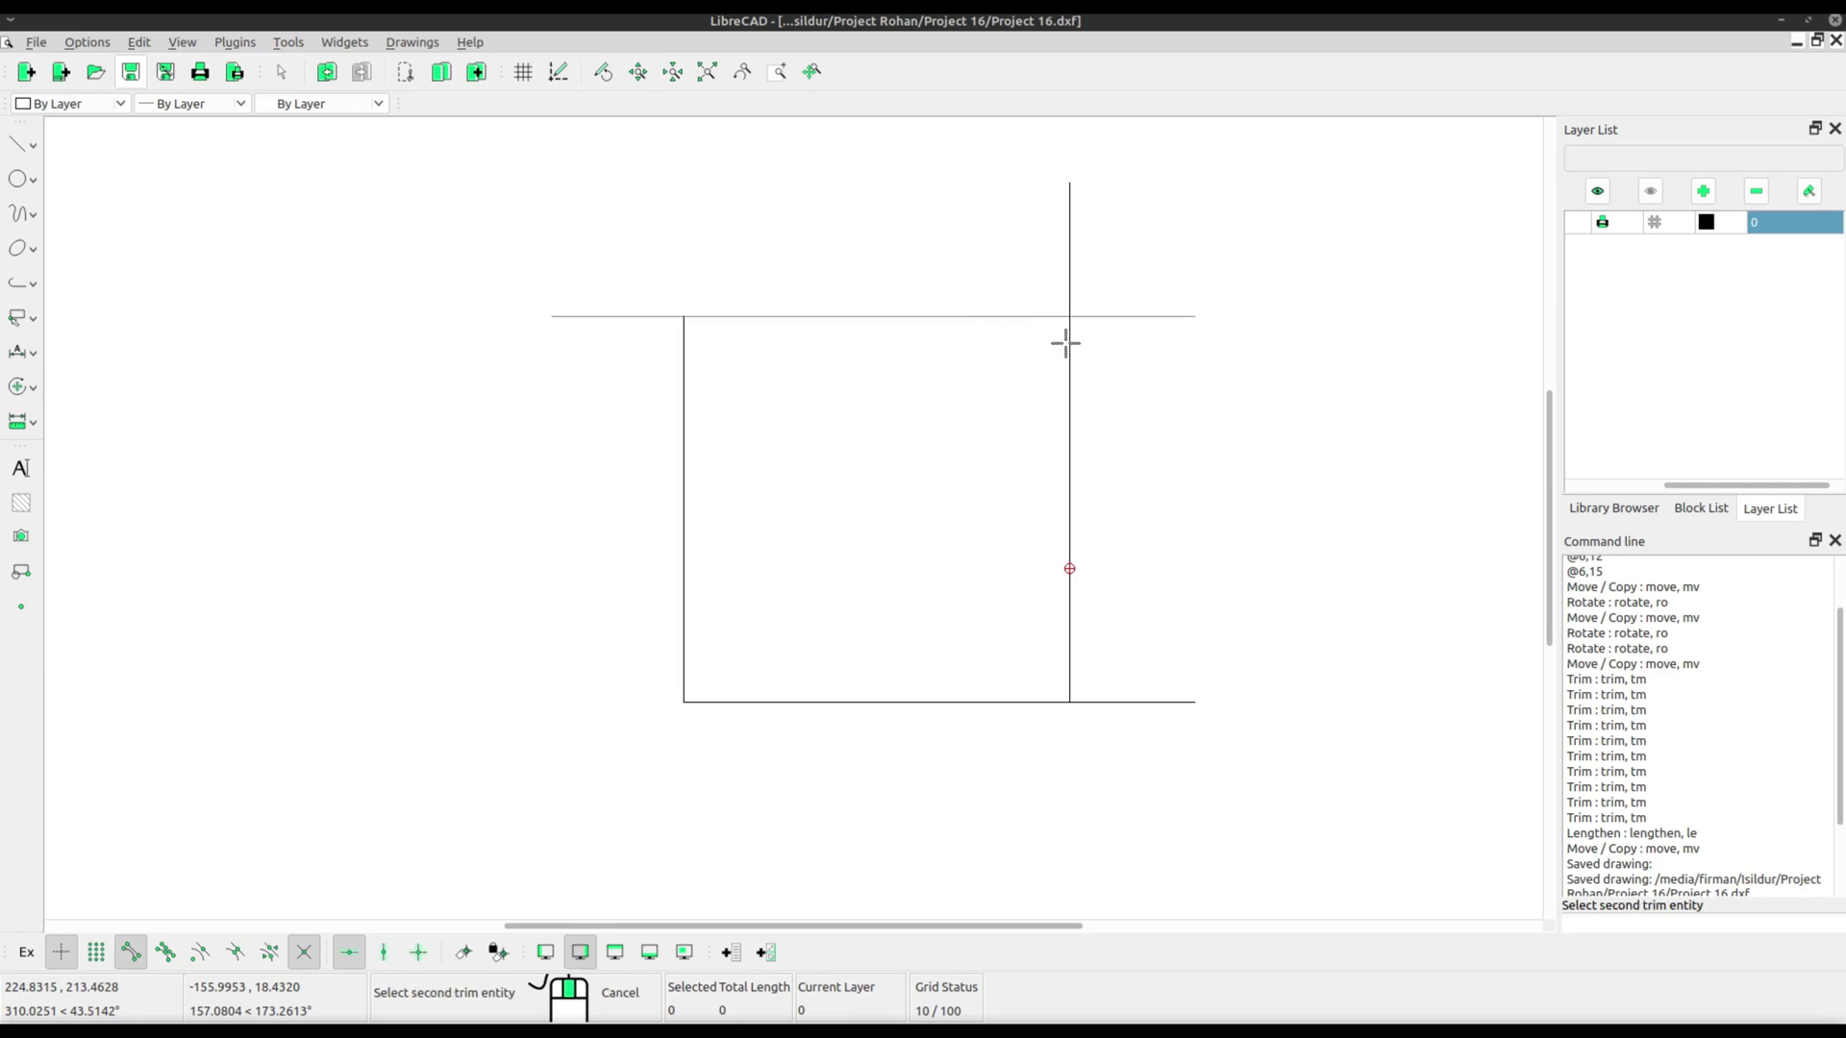
click(1067, 343)
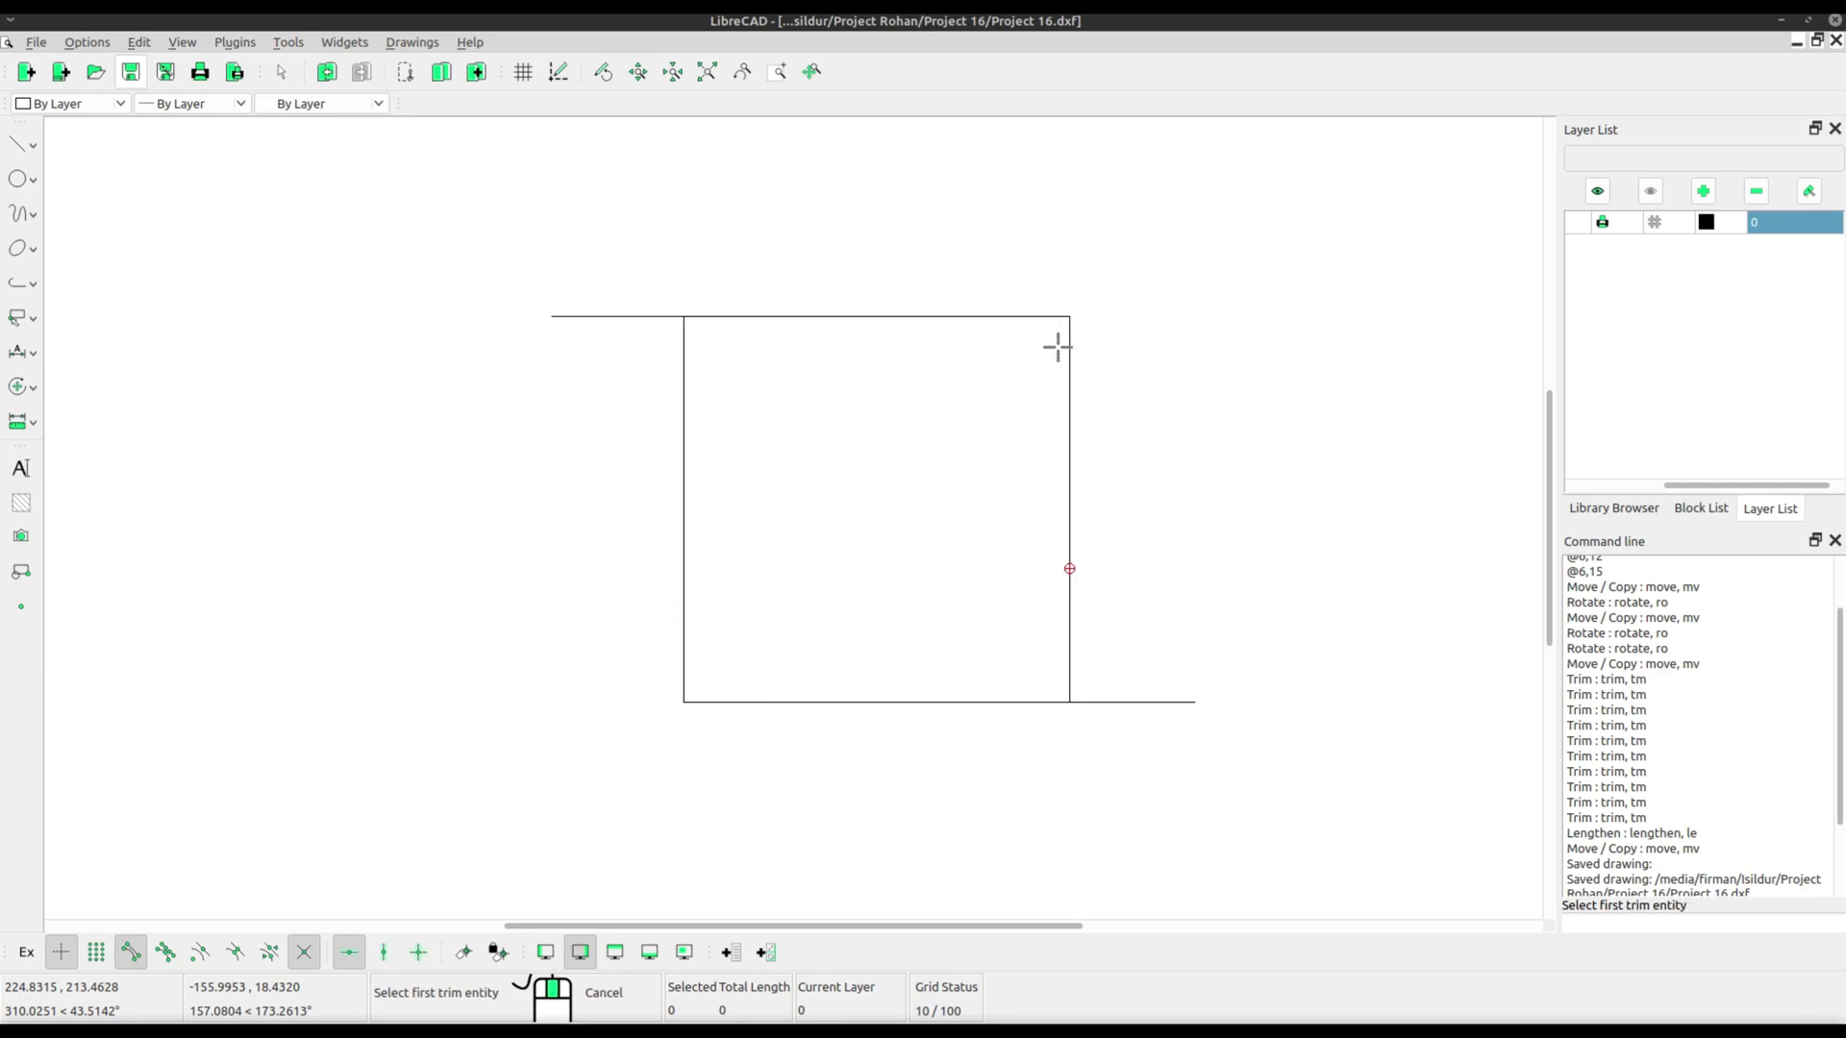
right_click(899, 455)
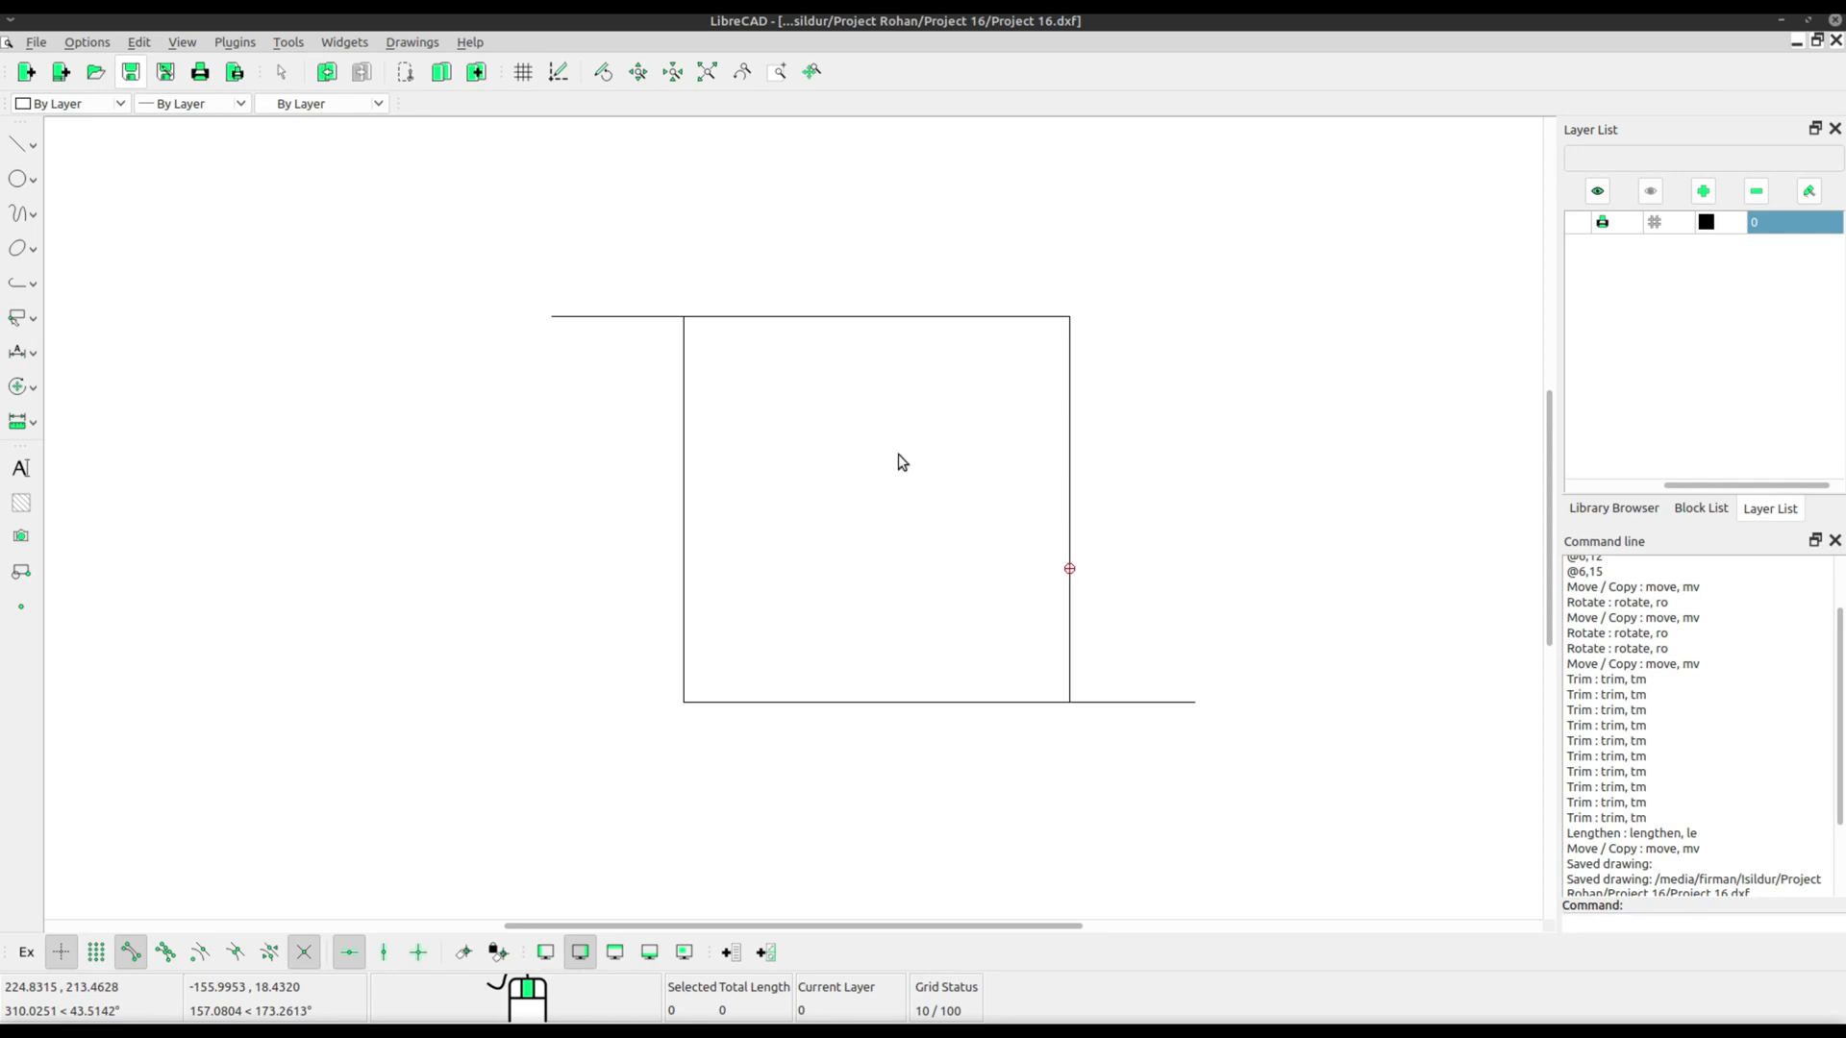
Trim the remaining overhangs against the left, bottom and right edges.
click(19, 386)
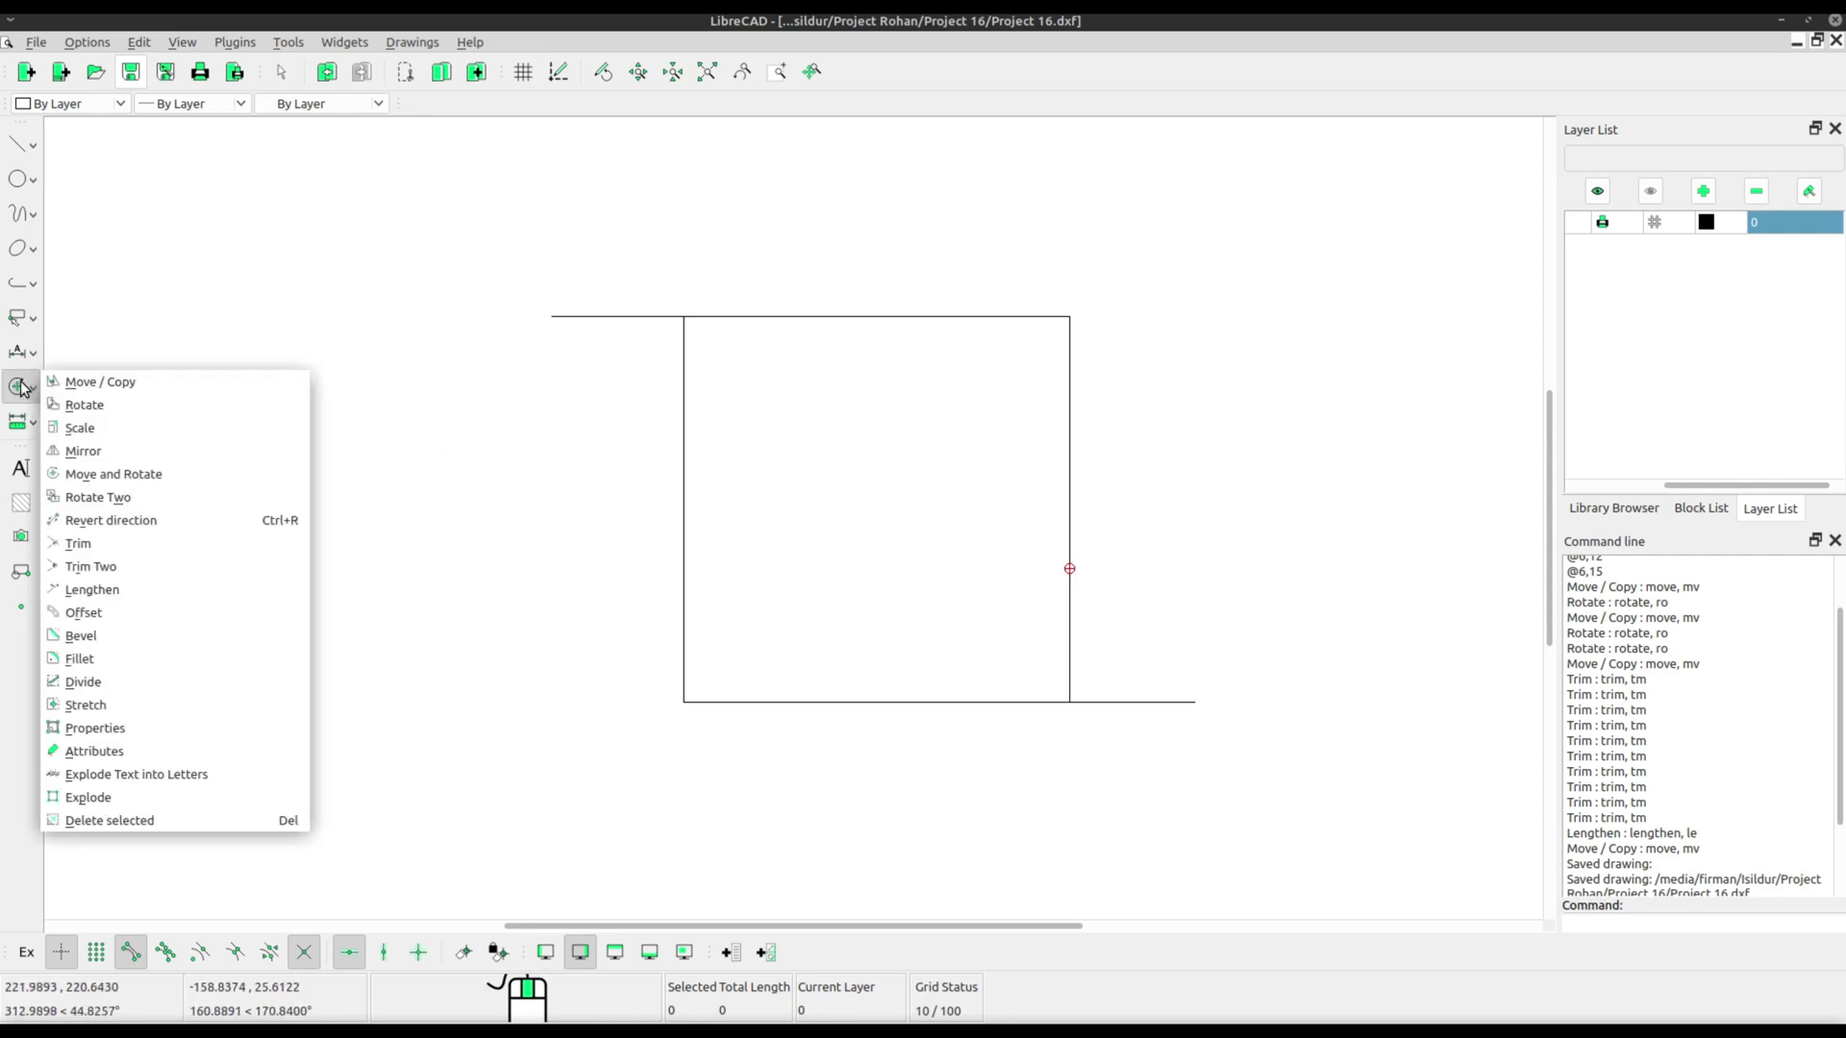
click(94, 544)
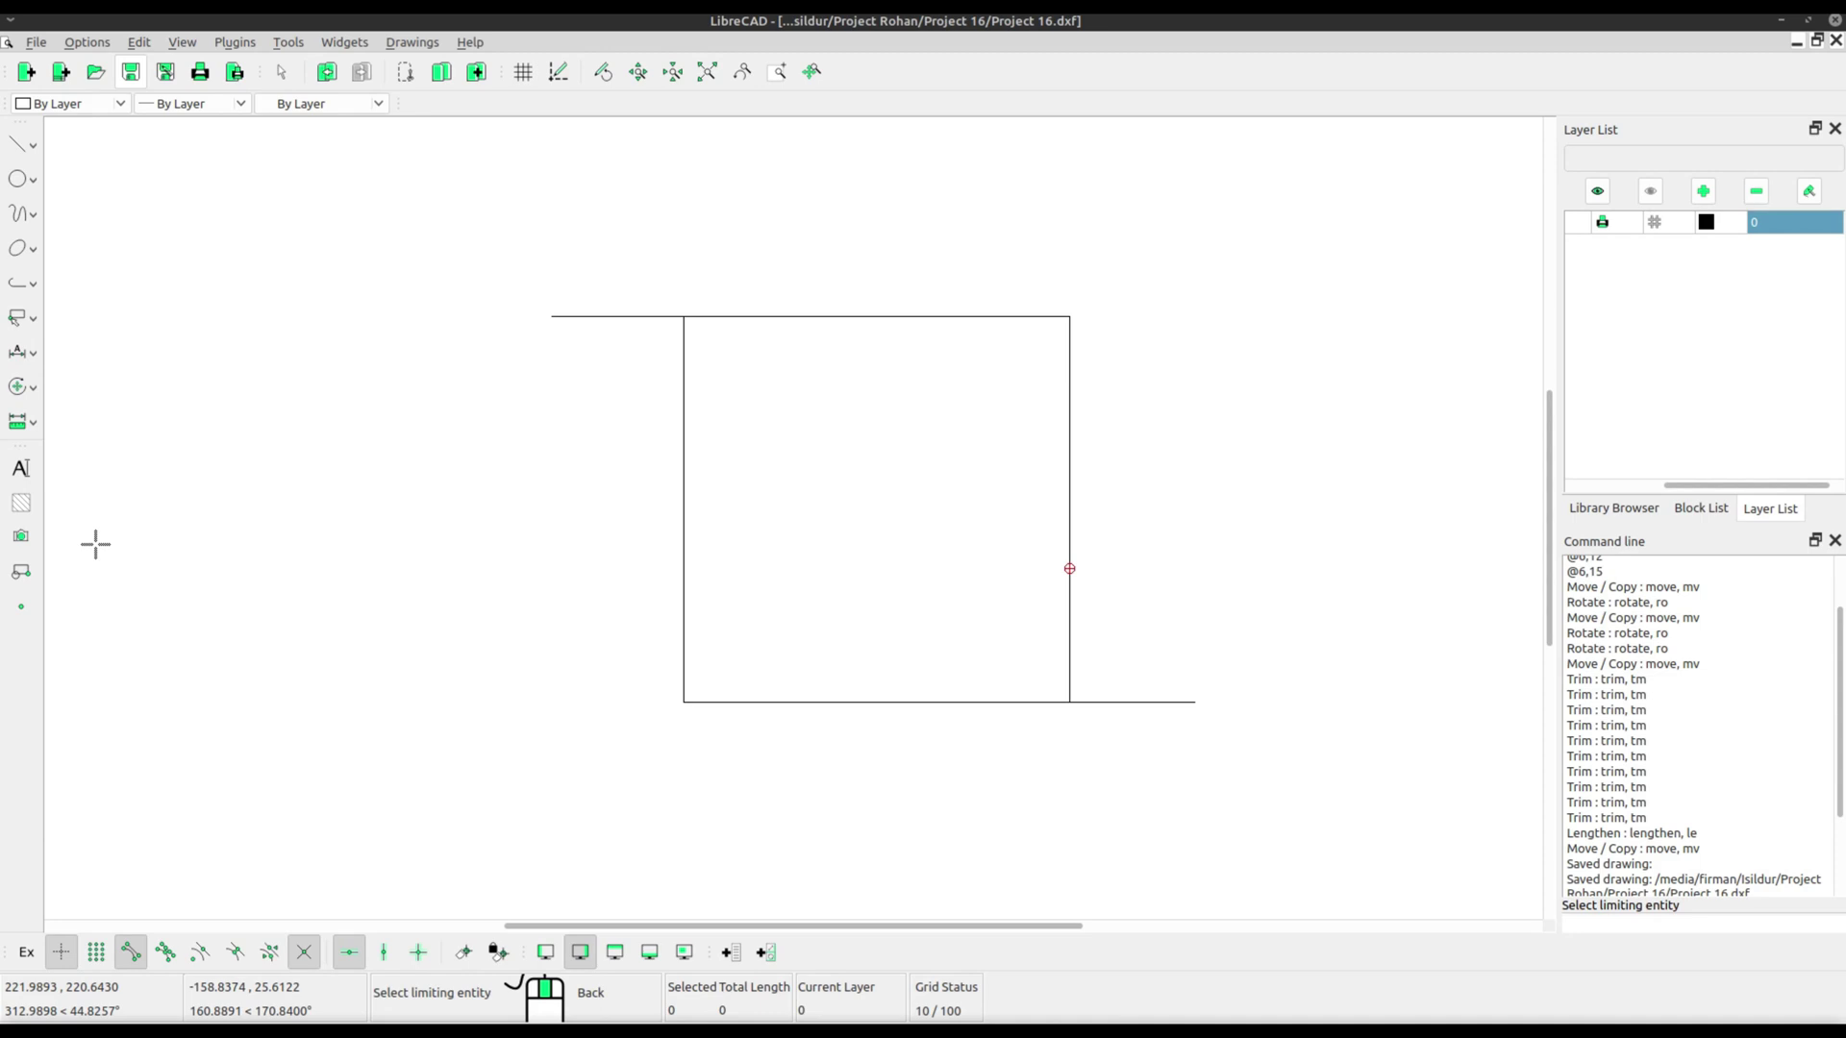
click(686, 391)
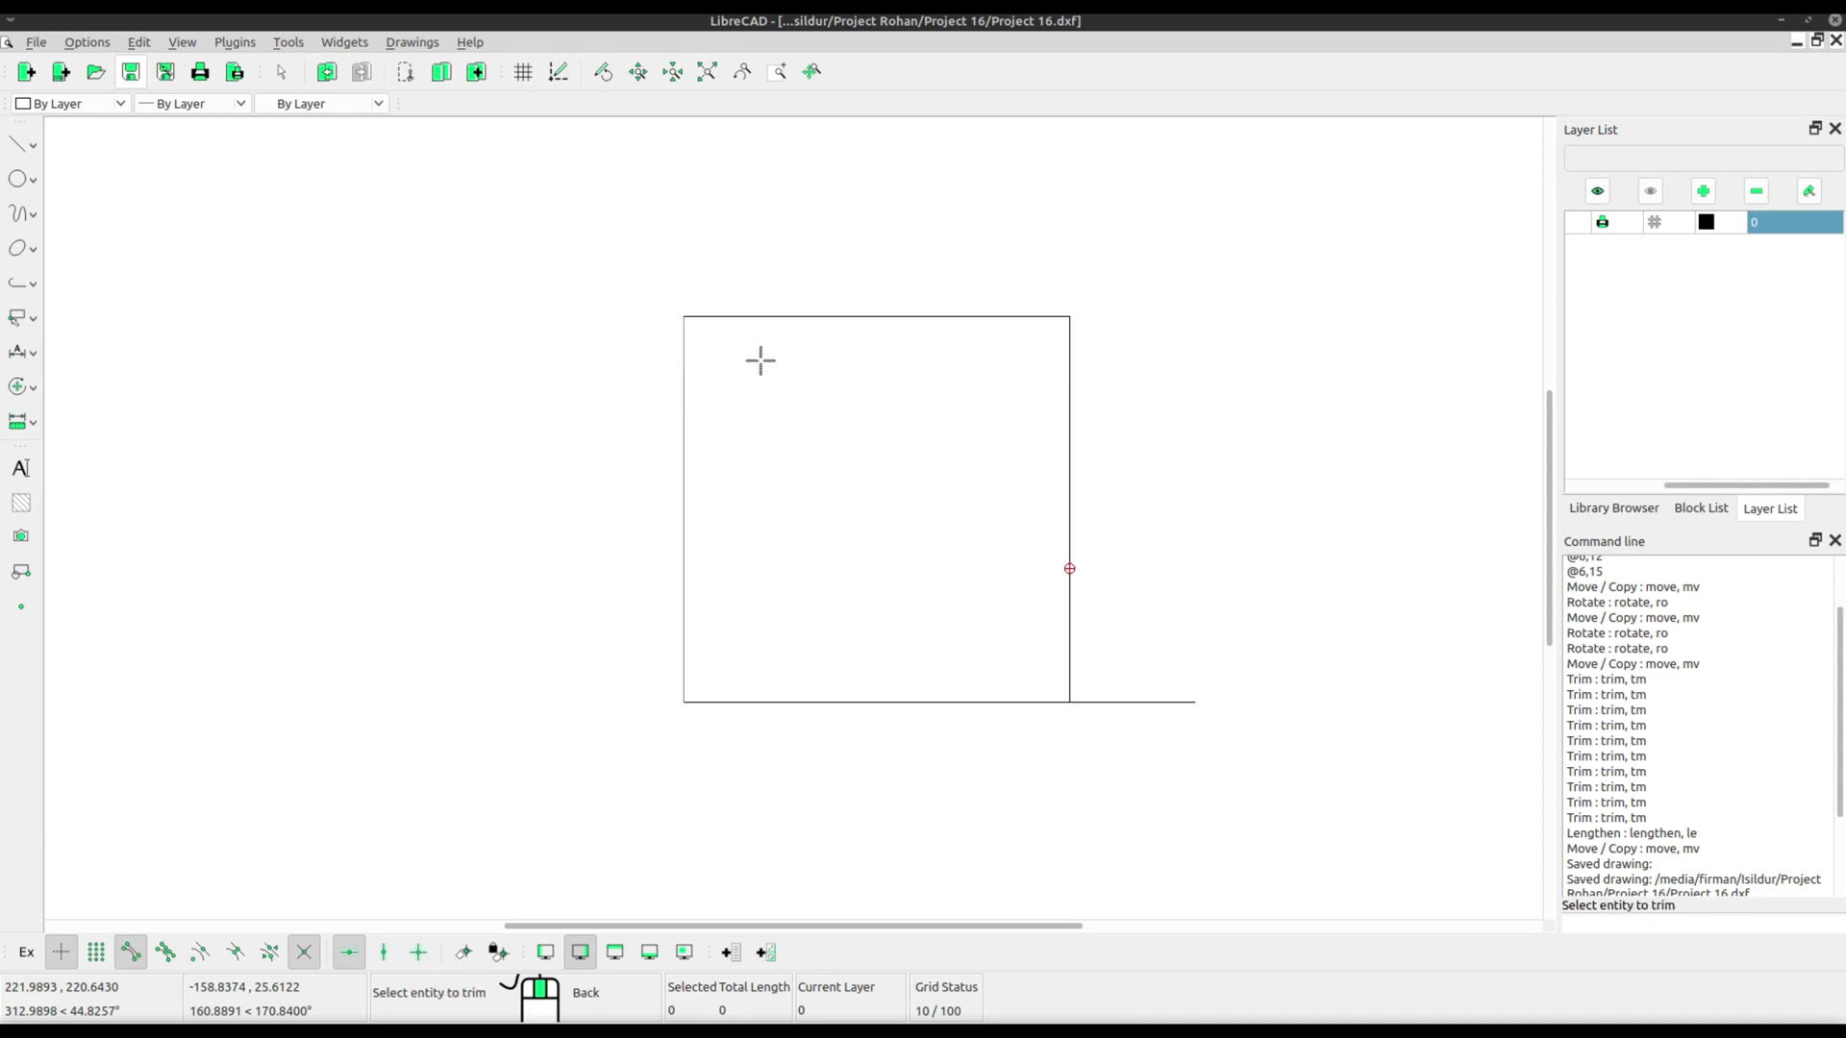
right_click(849, 432)
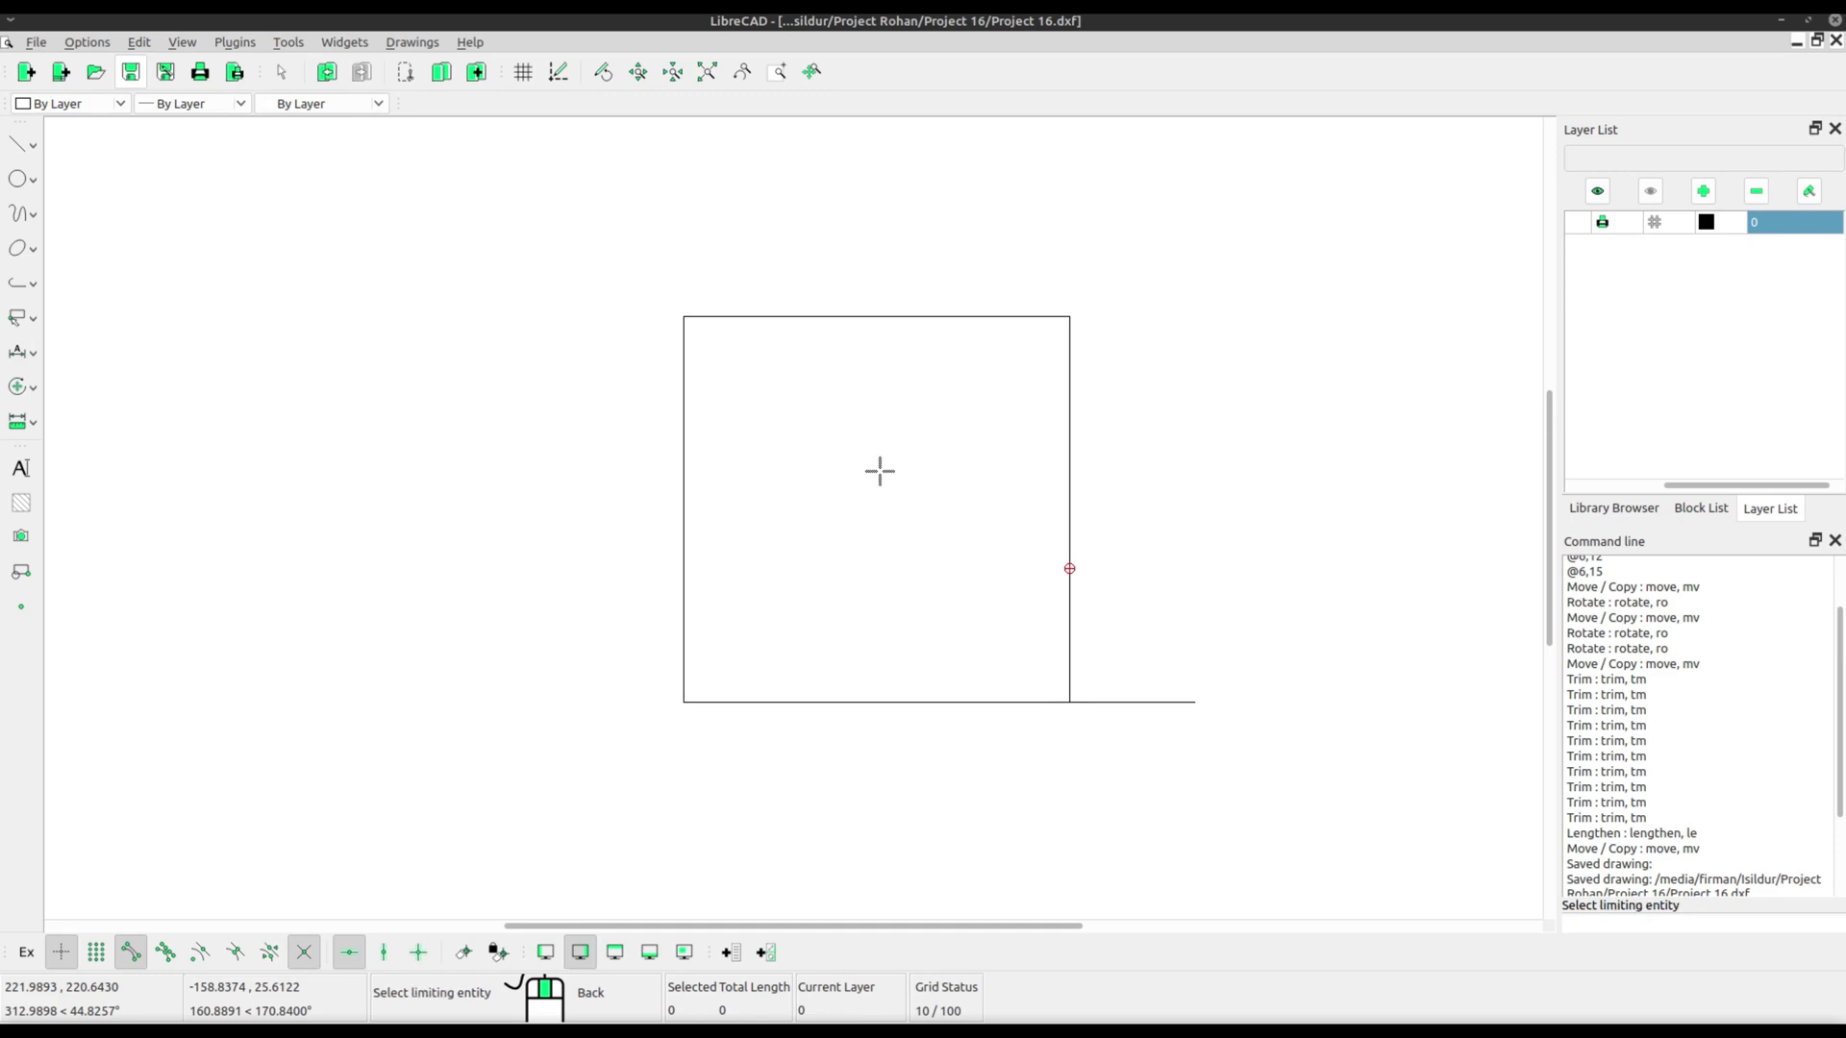
click(1021, 702)
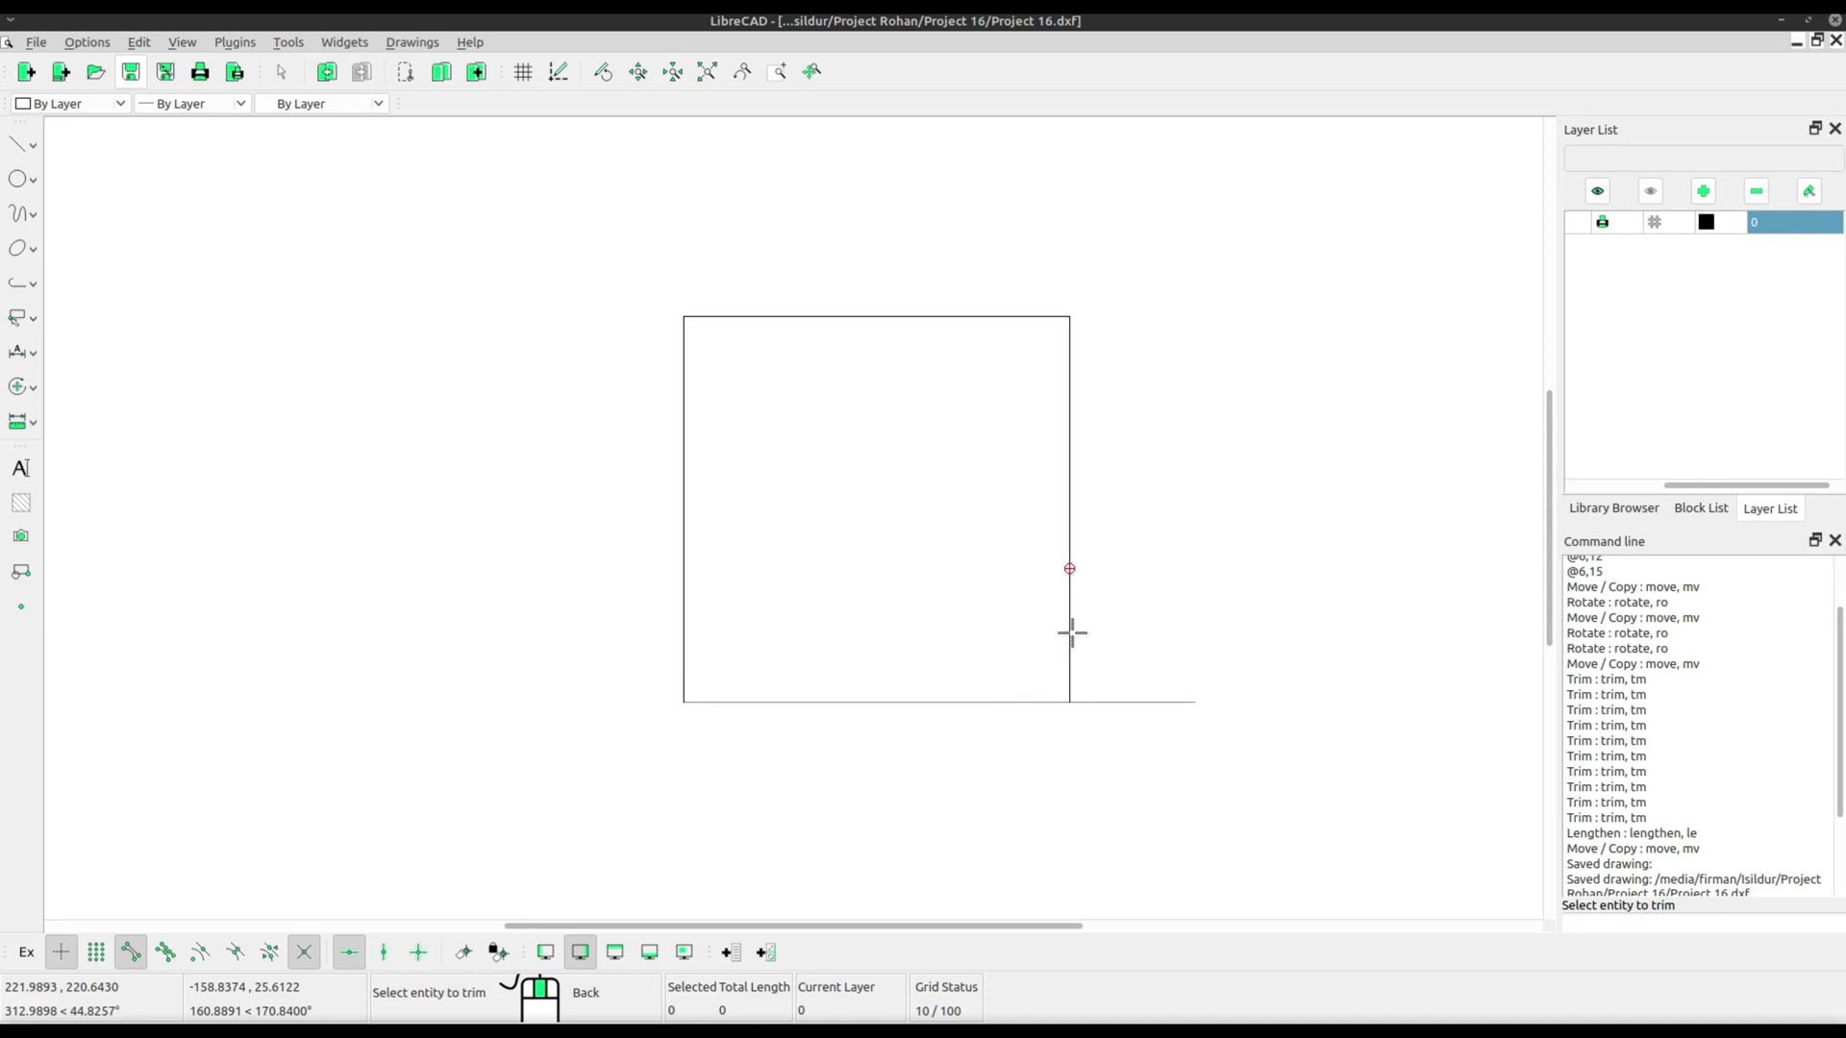
right_click(1072, 633)
click(1072, 633)
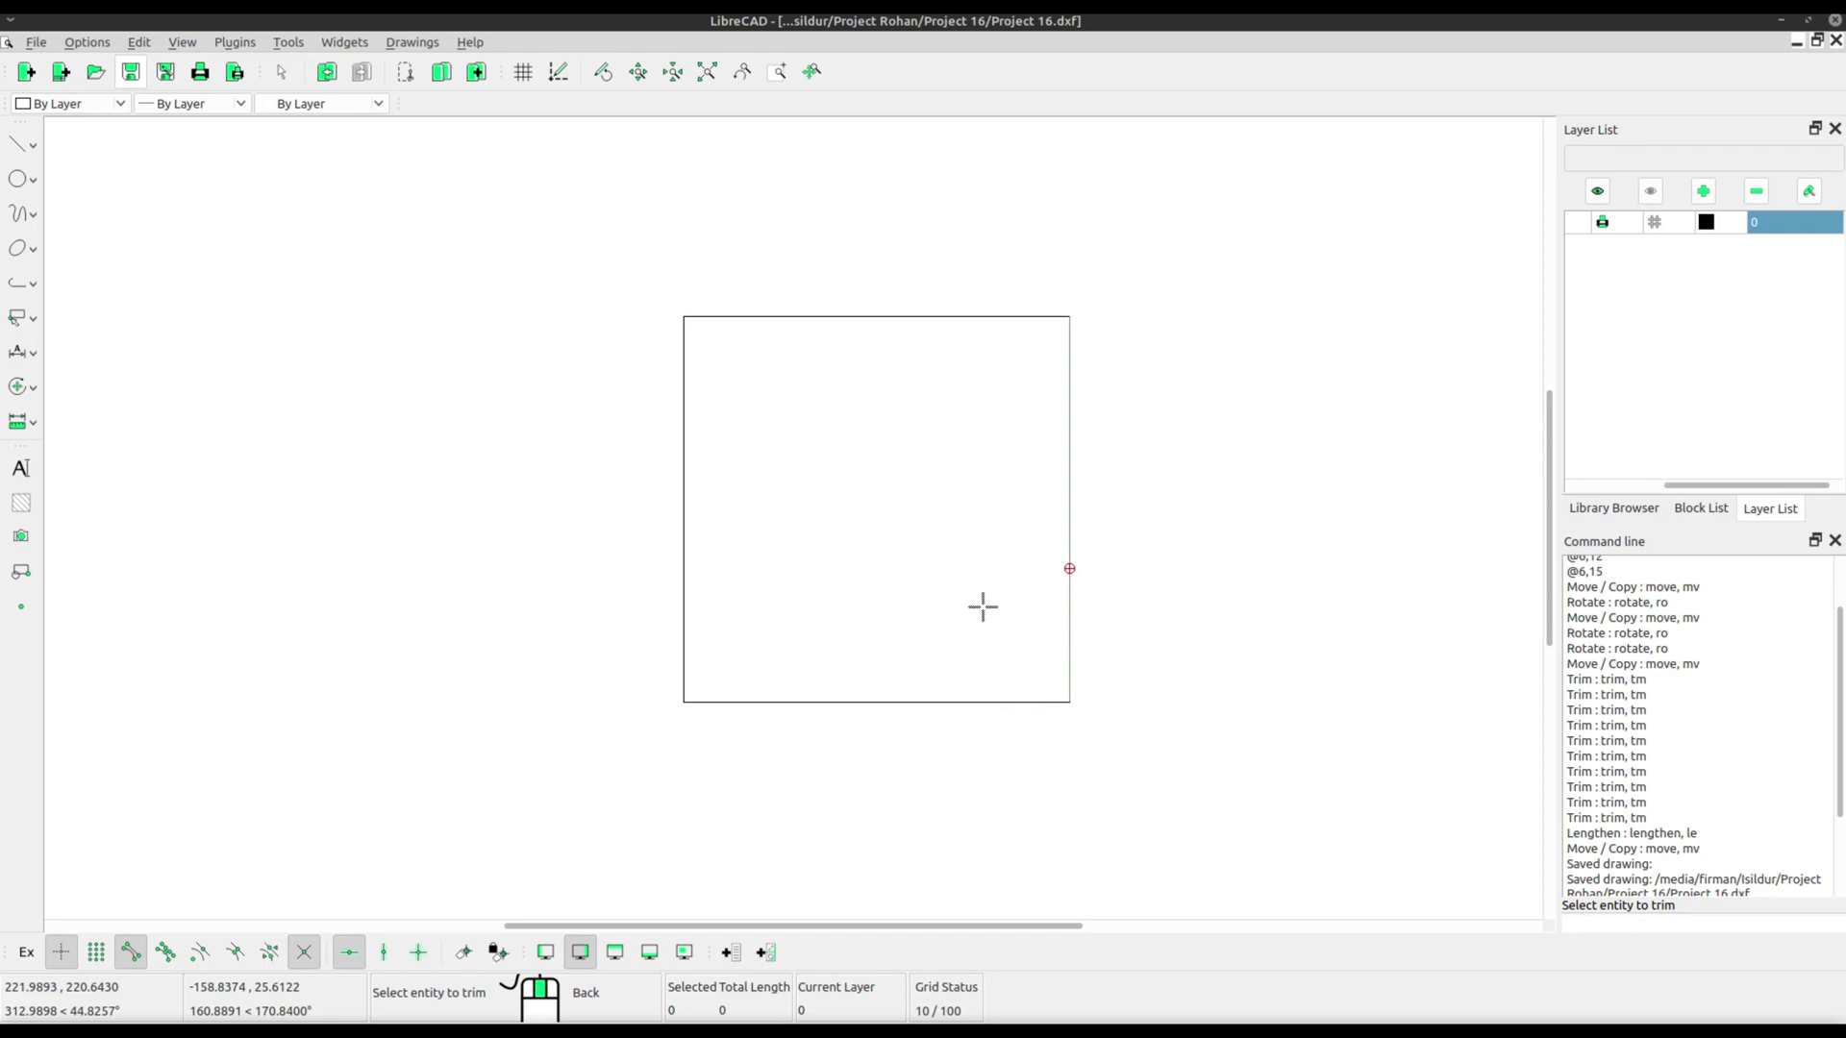
right_click(889, 505)
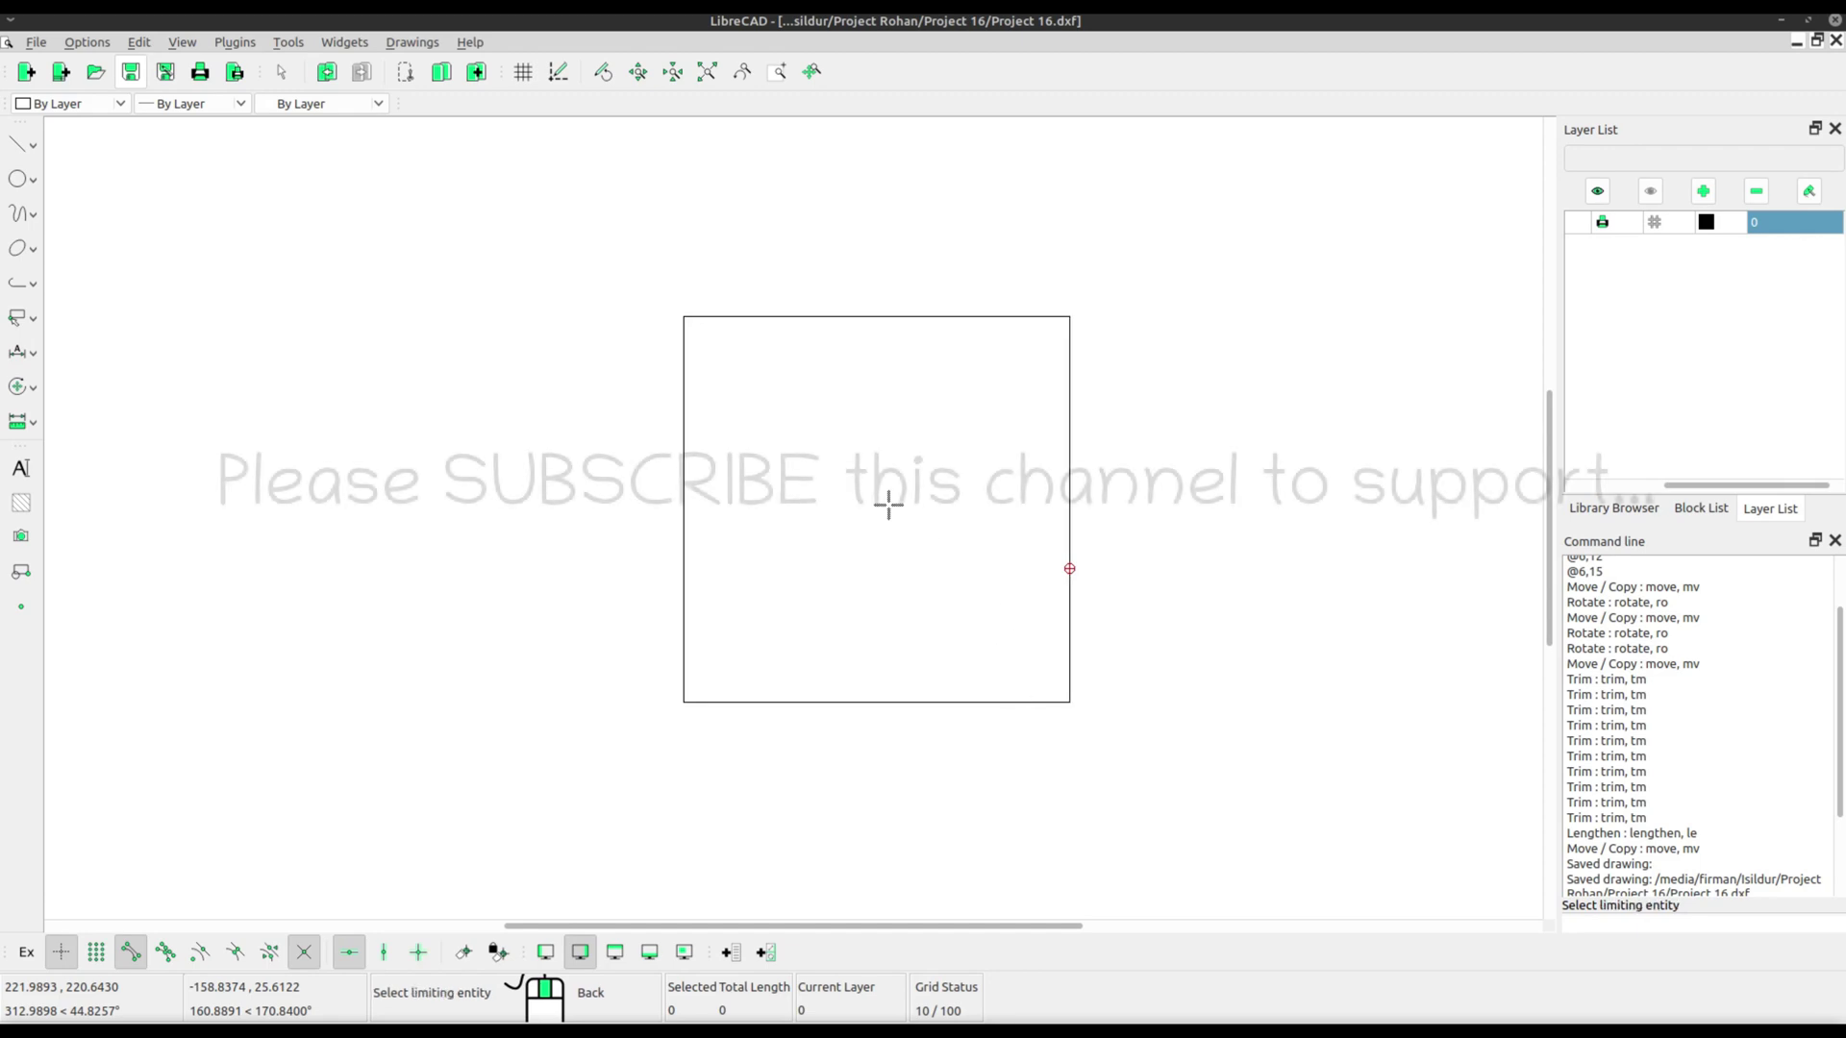
Exit the Trim command, leaving the second figure a clean closed rectangle.
right_click(888, 504)
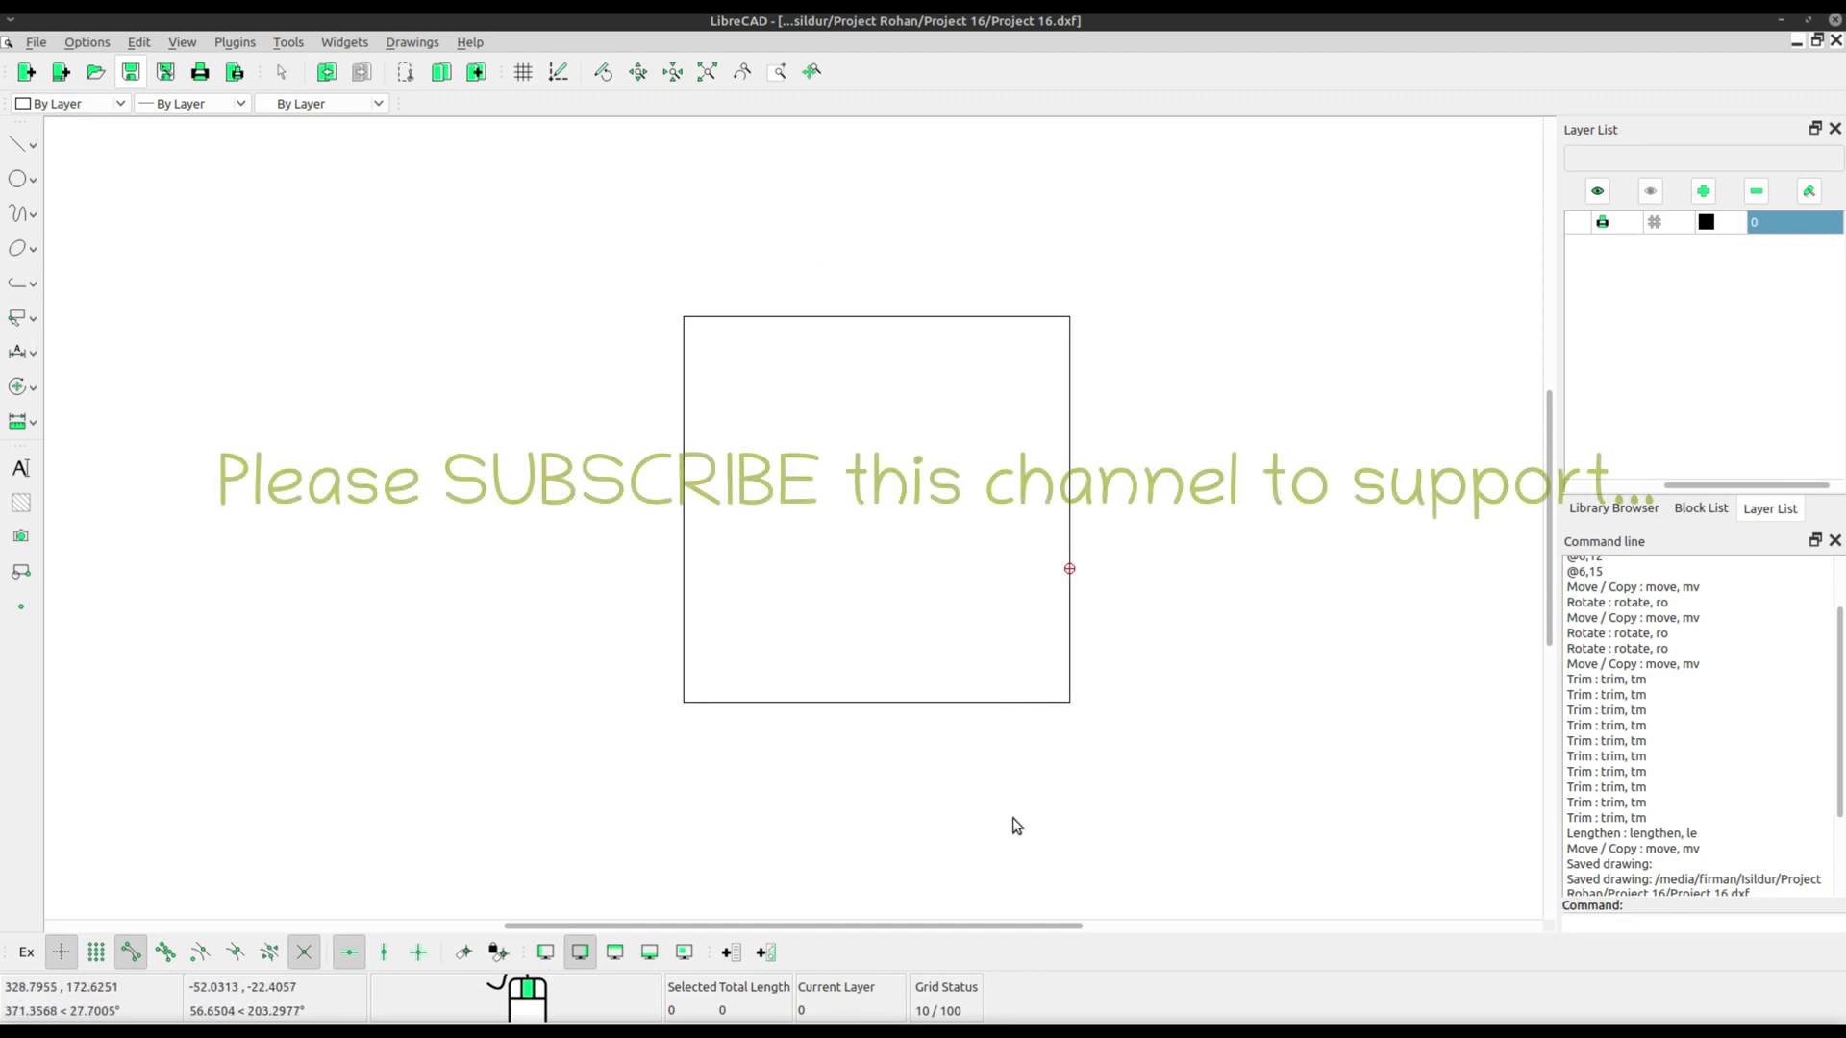